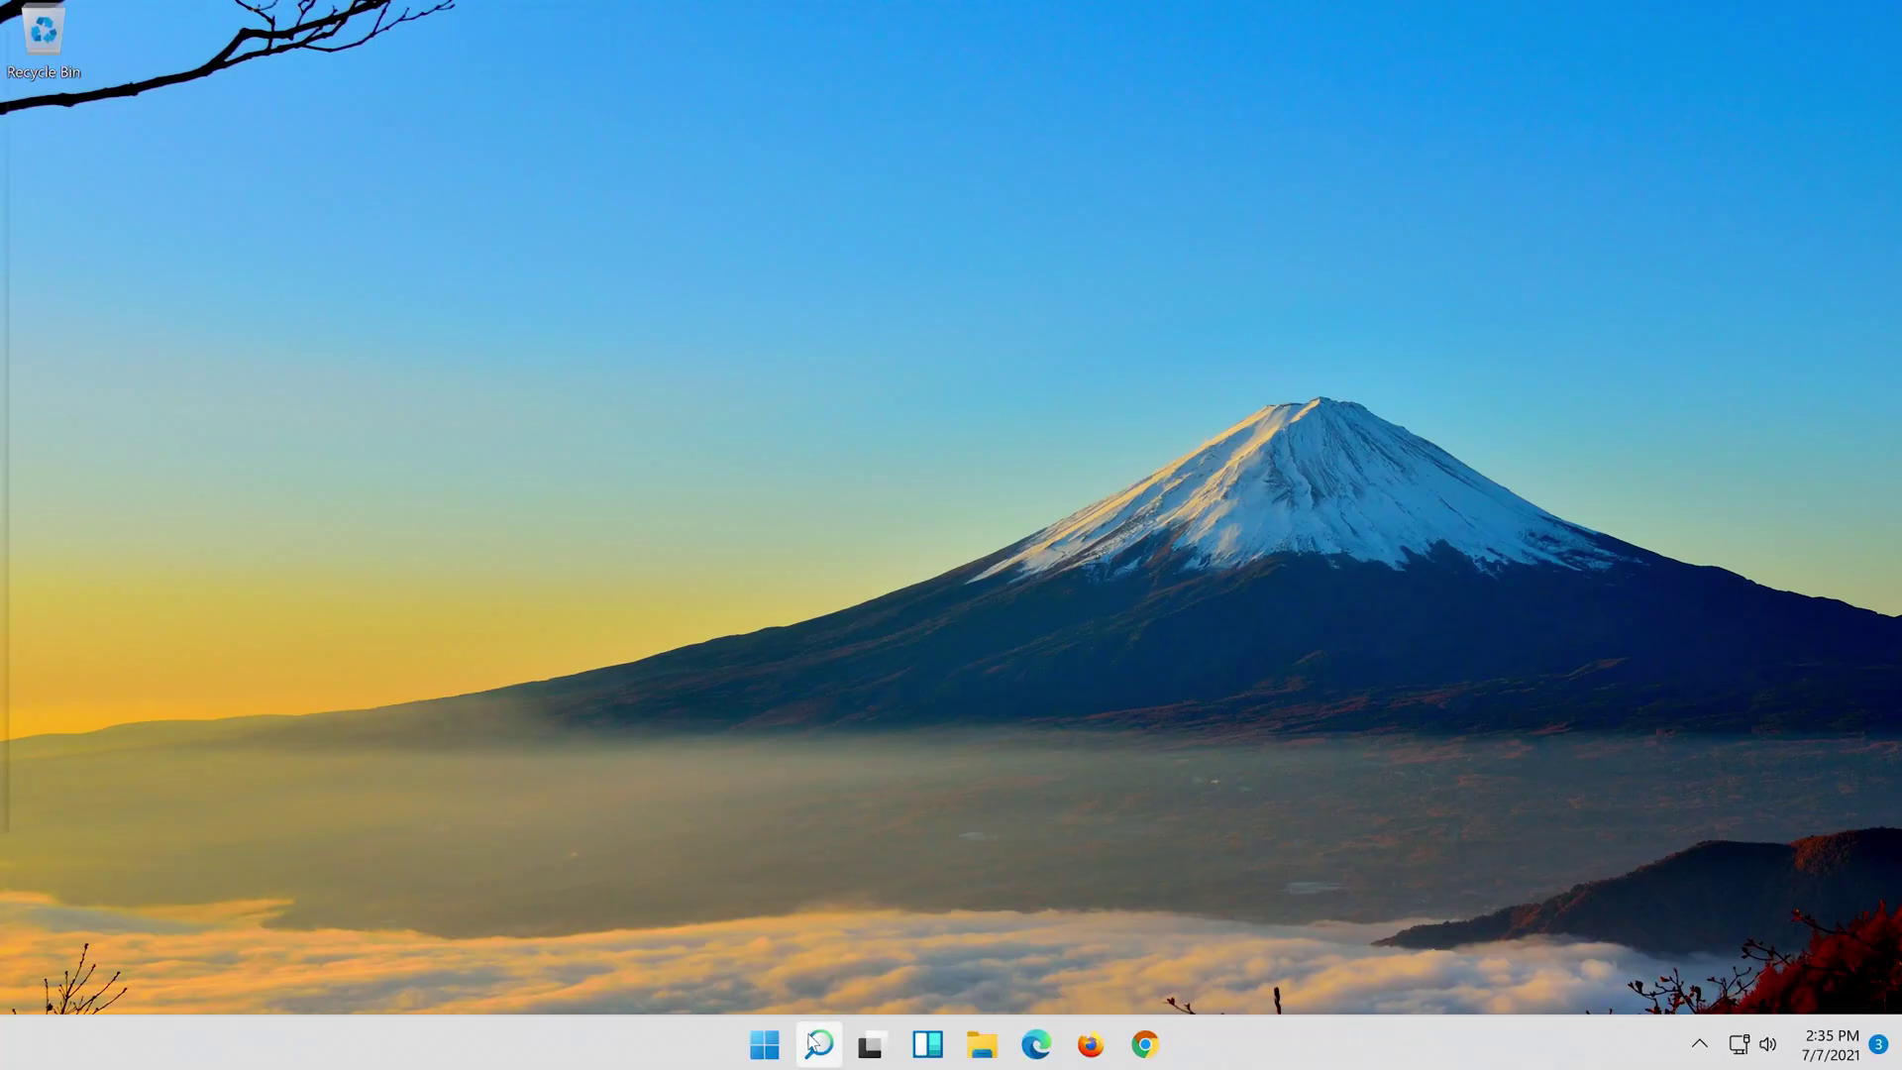
Step: Search Windows for 'control panel' and launch the Control Panel best match
key(super)
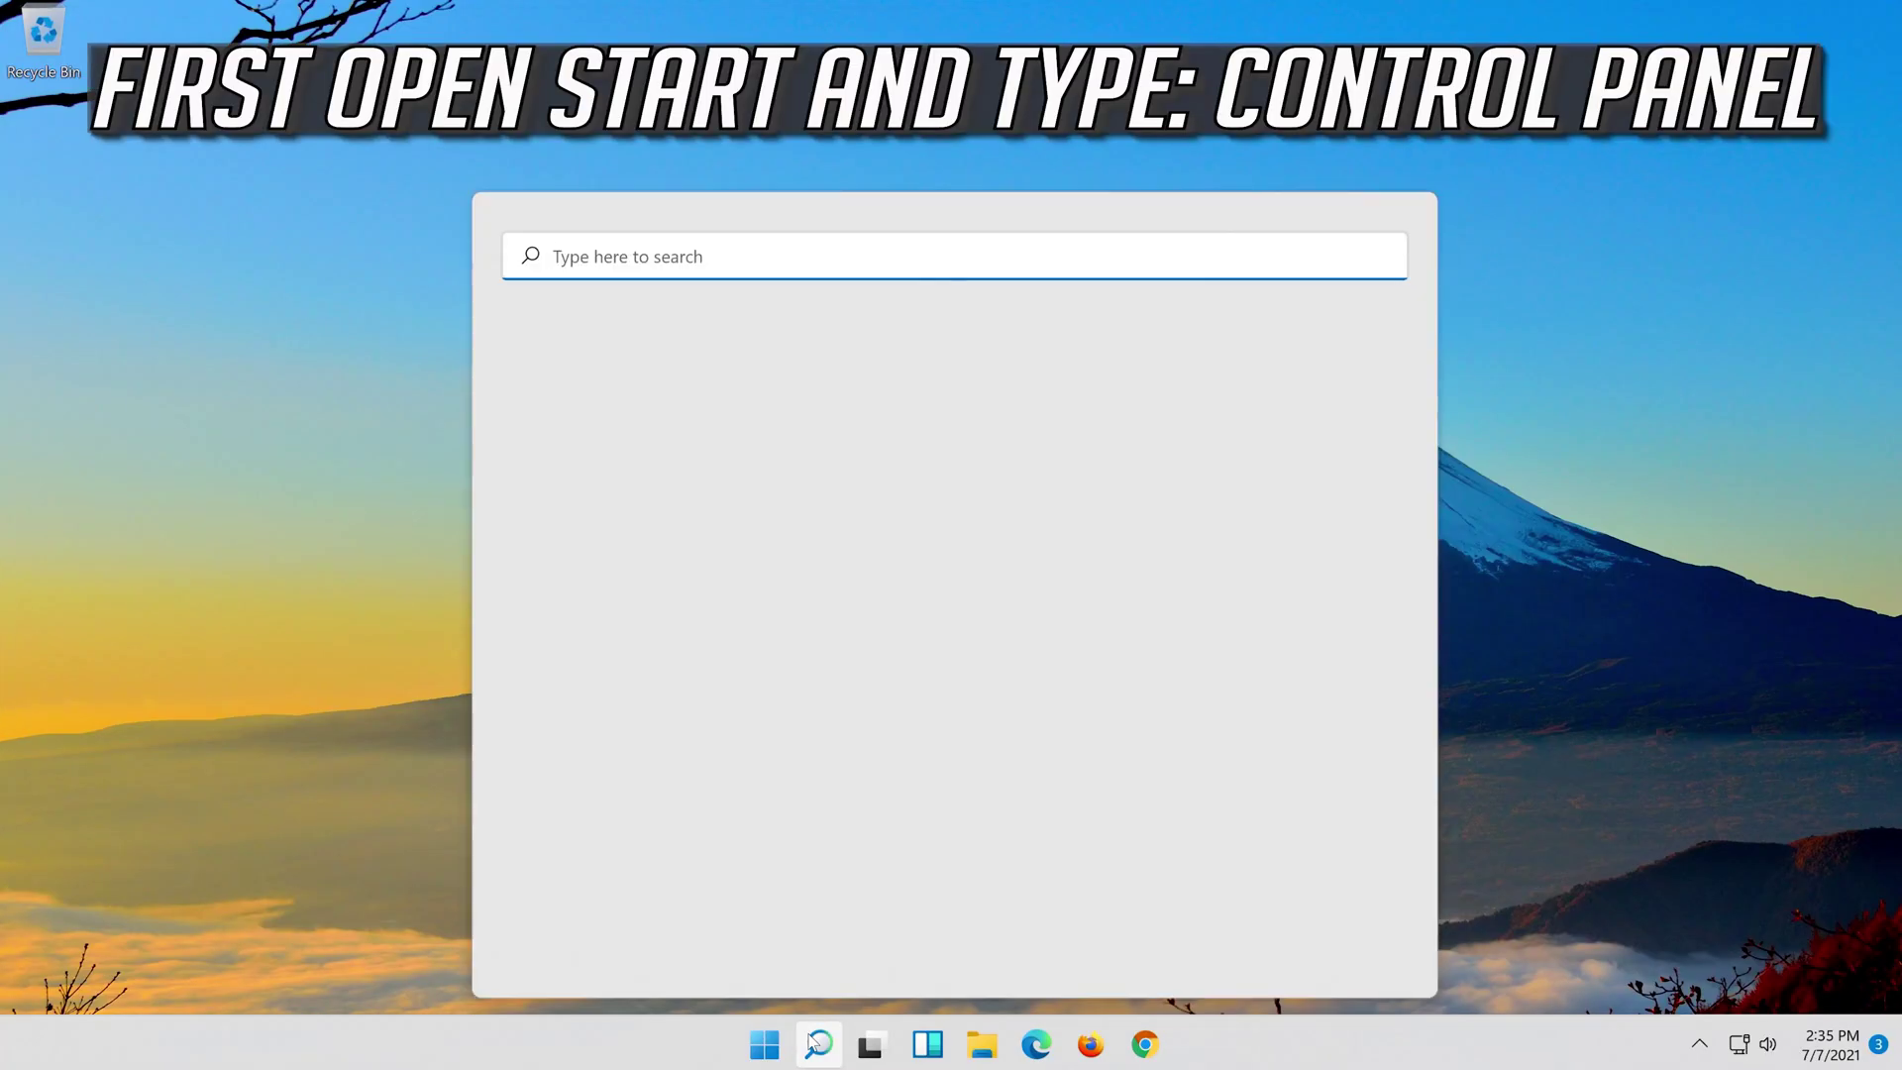
text(con)
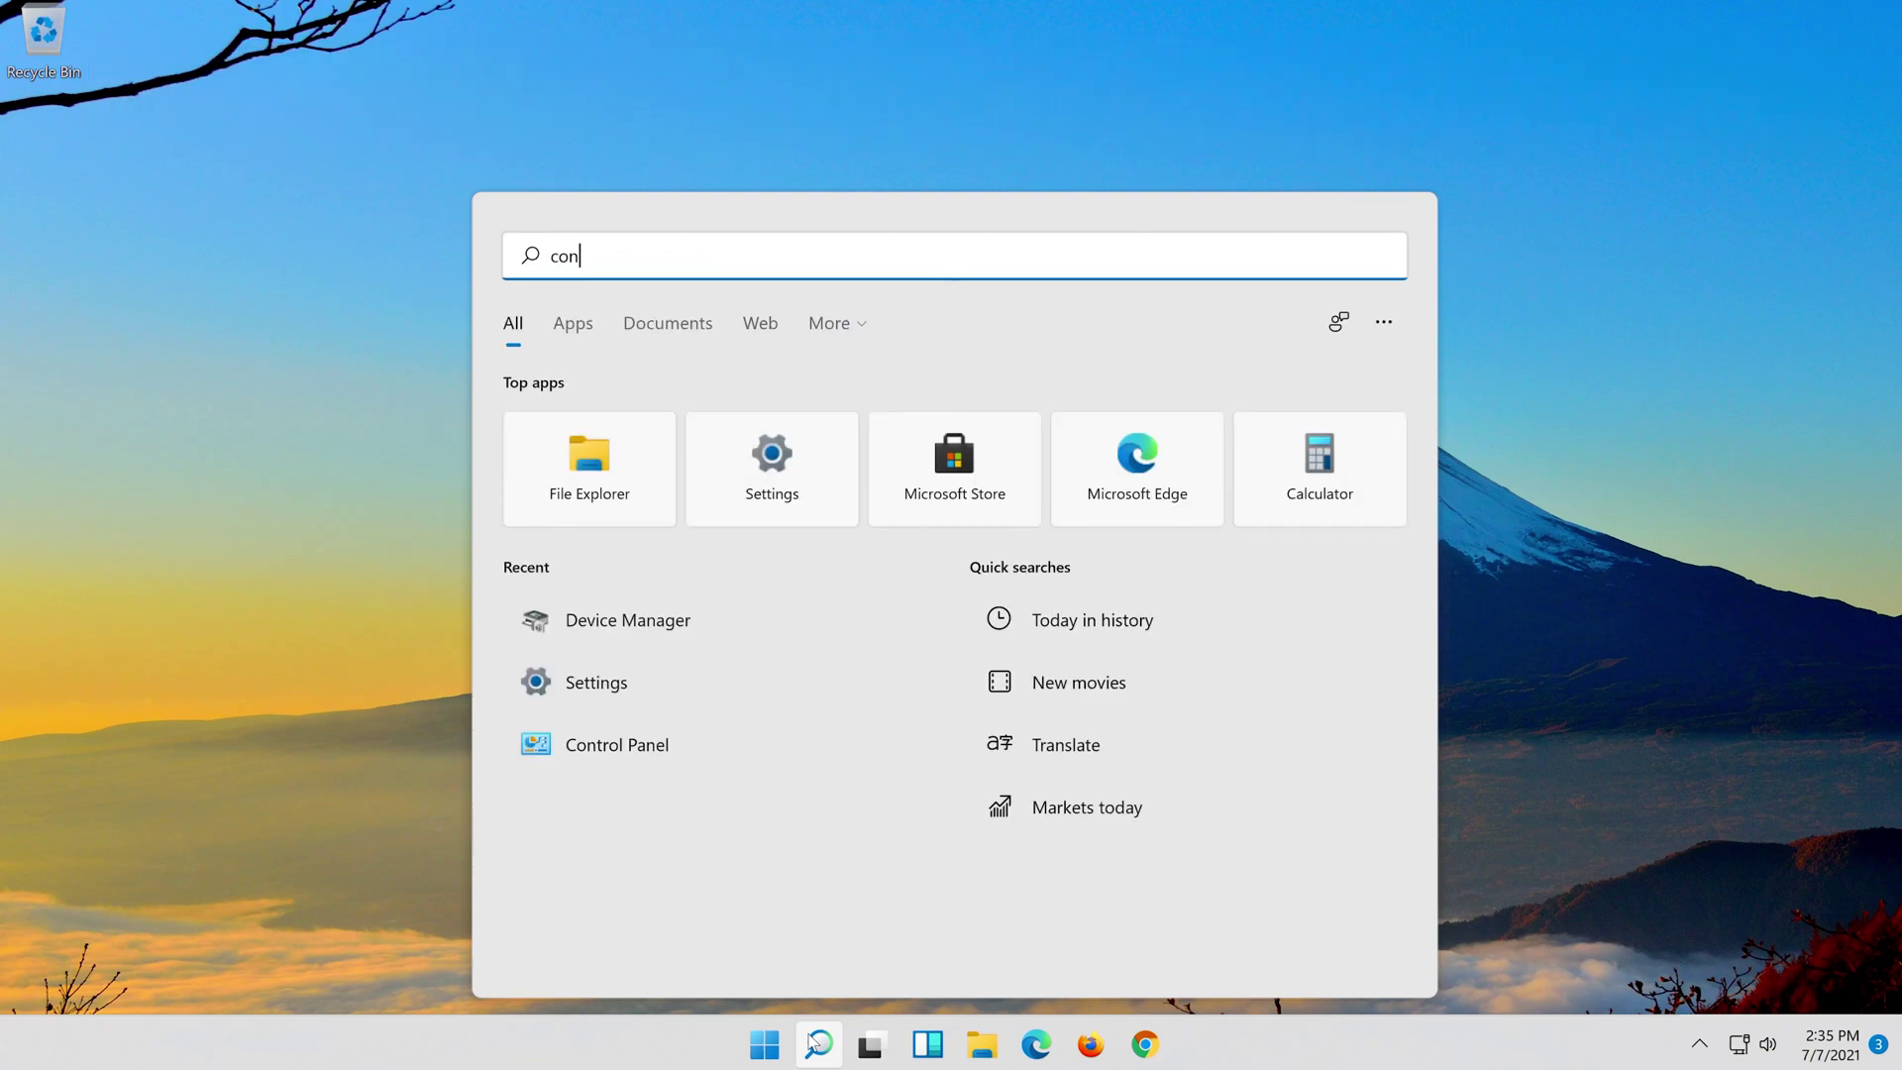
text(trol panel)
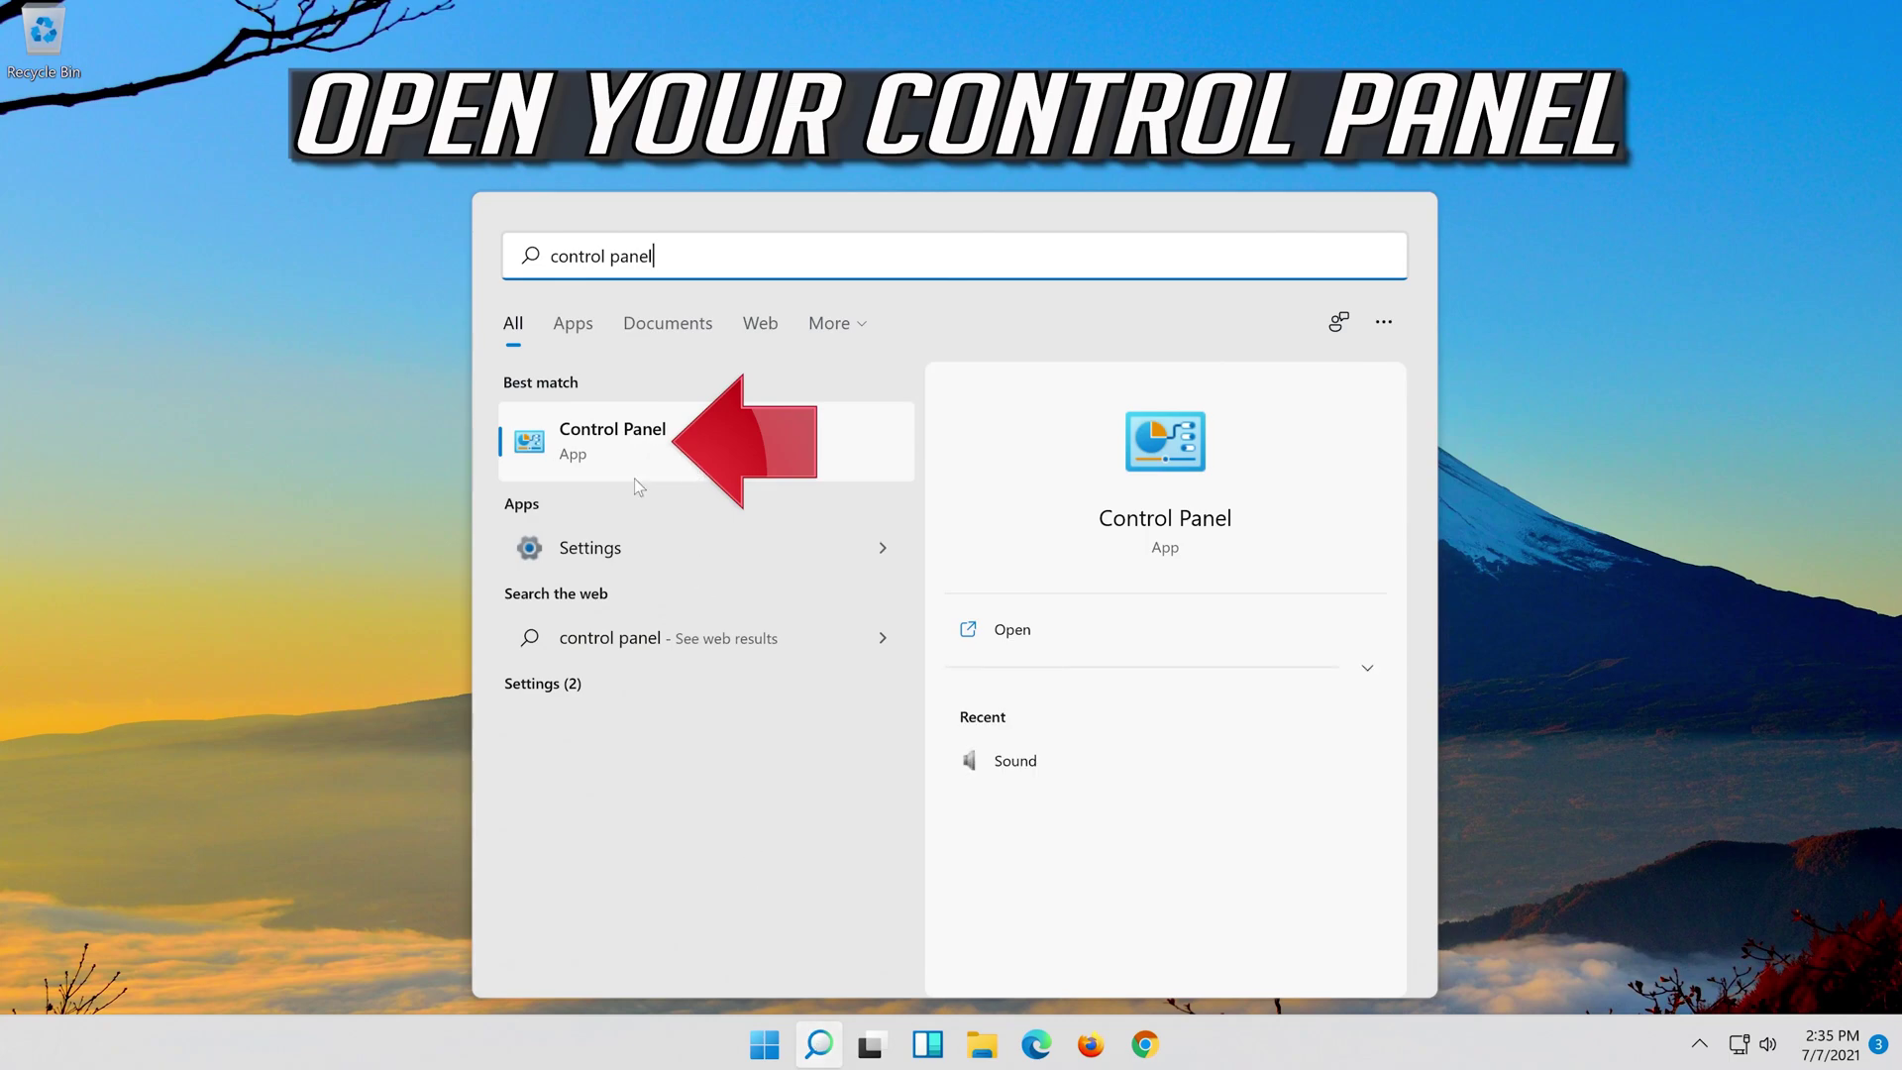
click(695, 472)
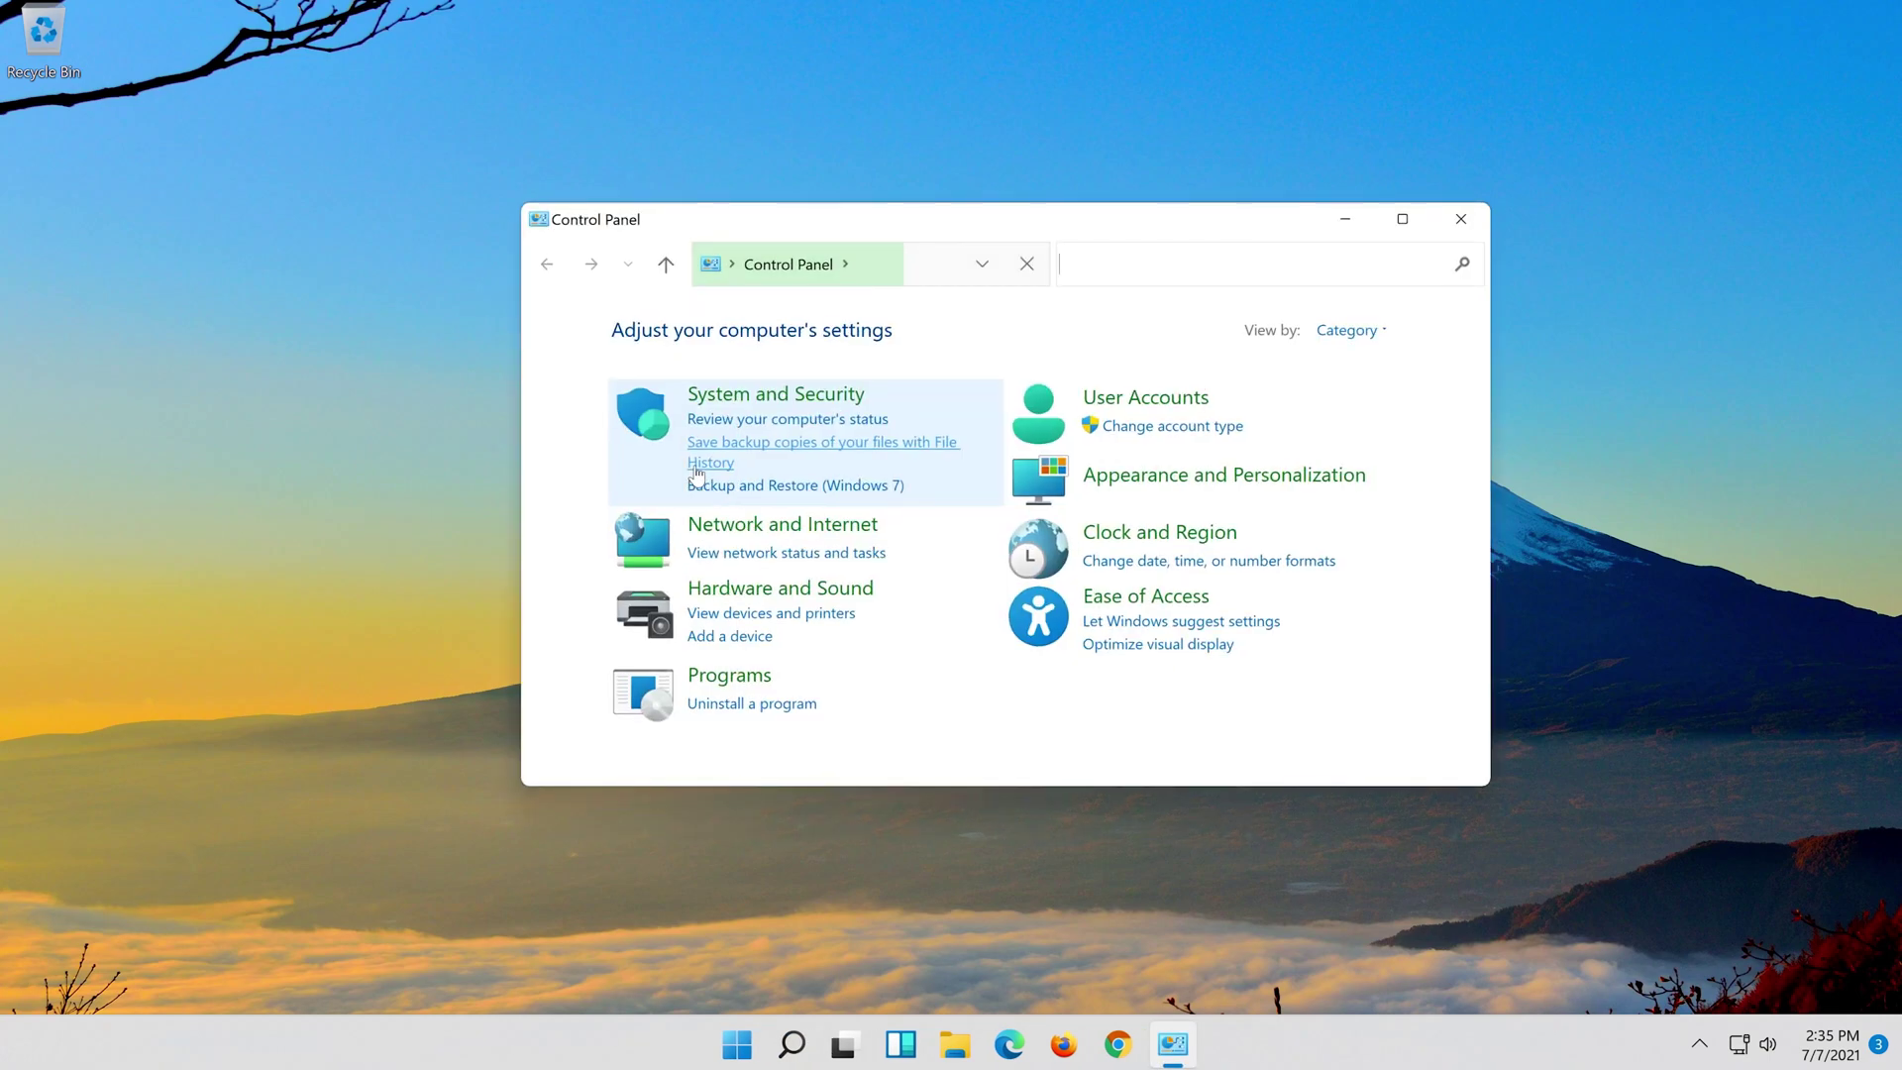
Step: Go through Network and Internet and Network and Sharing Center to the Ethernet0 connection
click(821, 529)
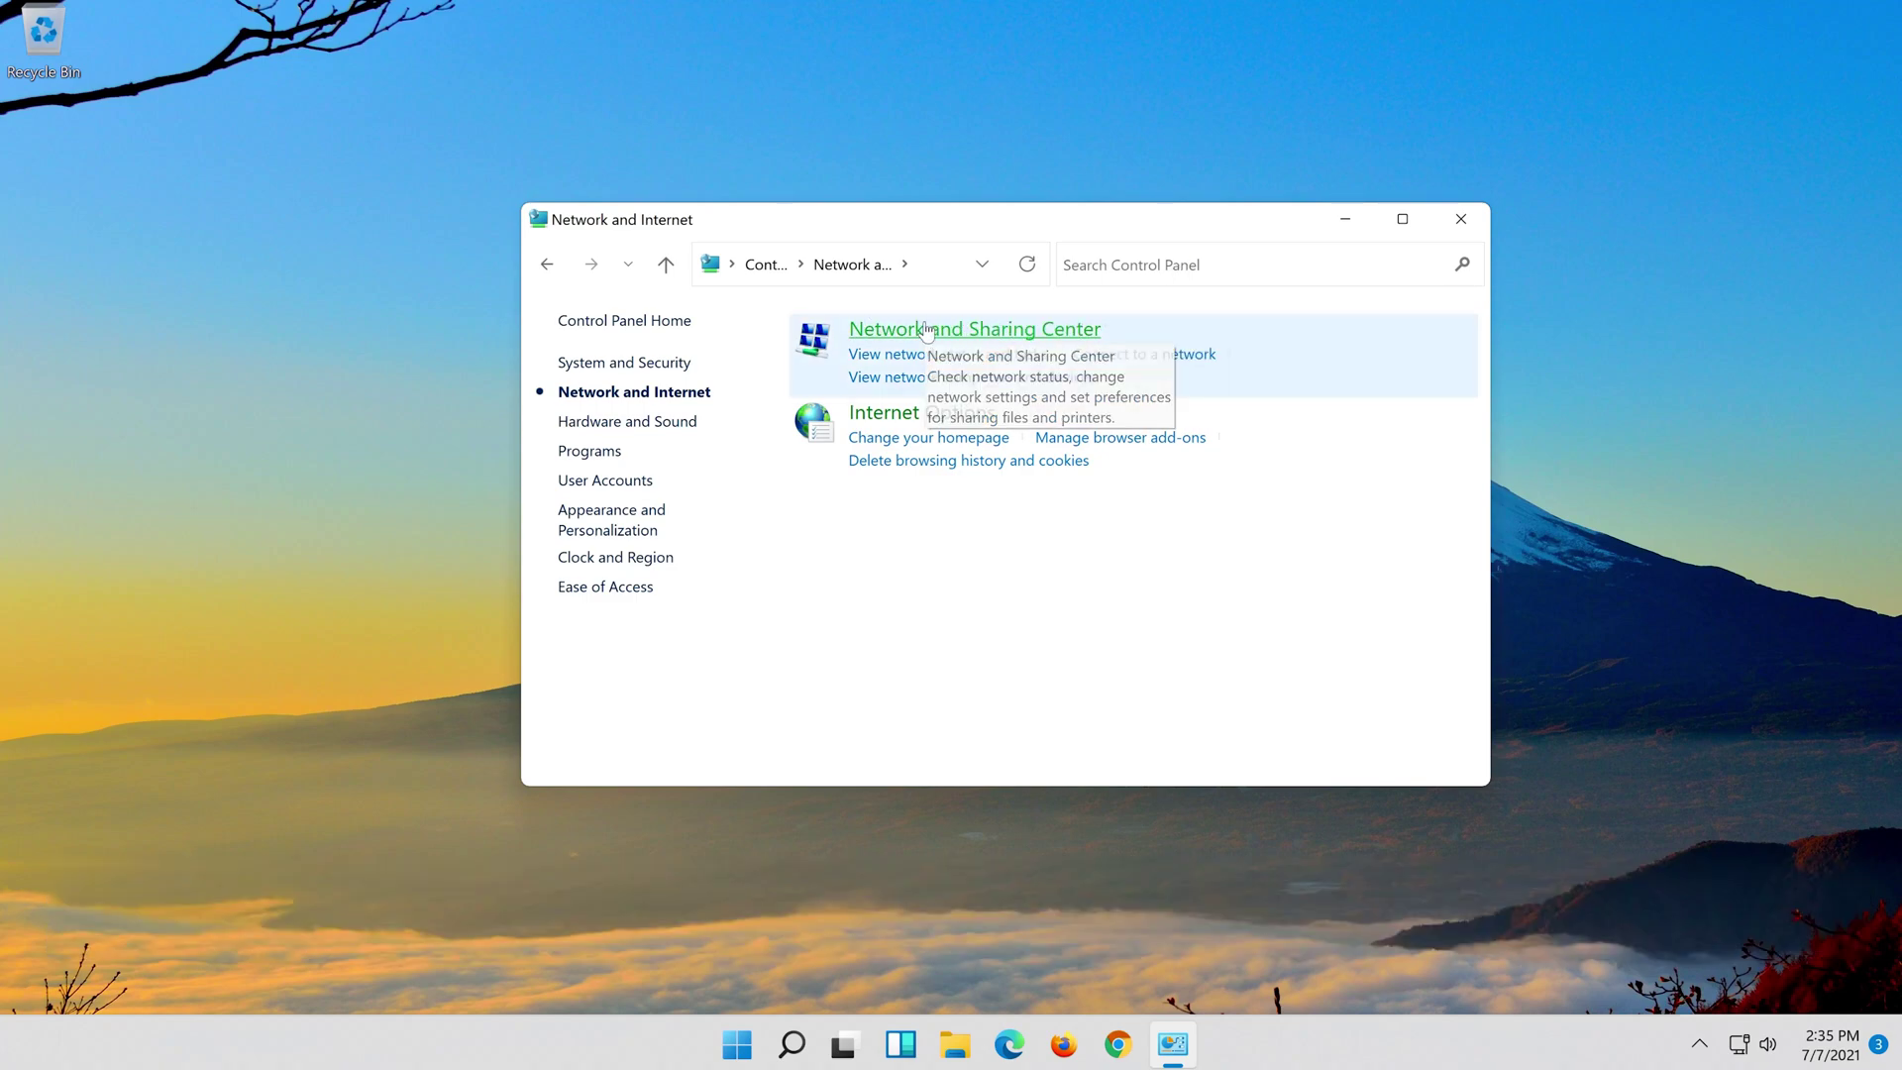
click(924, 328)
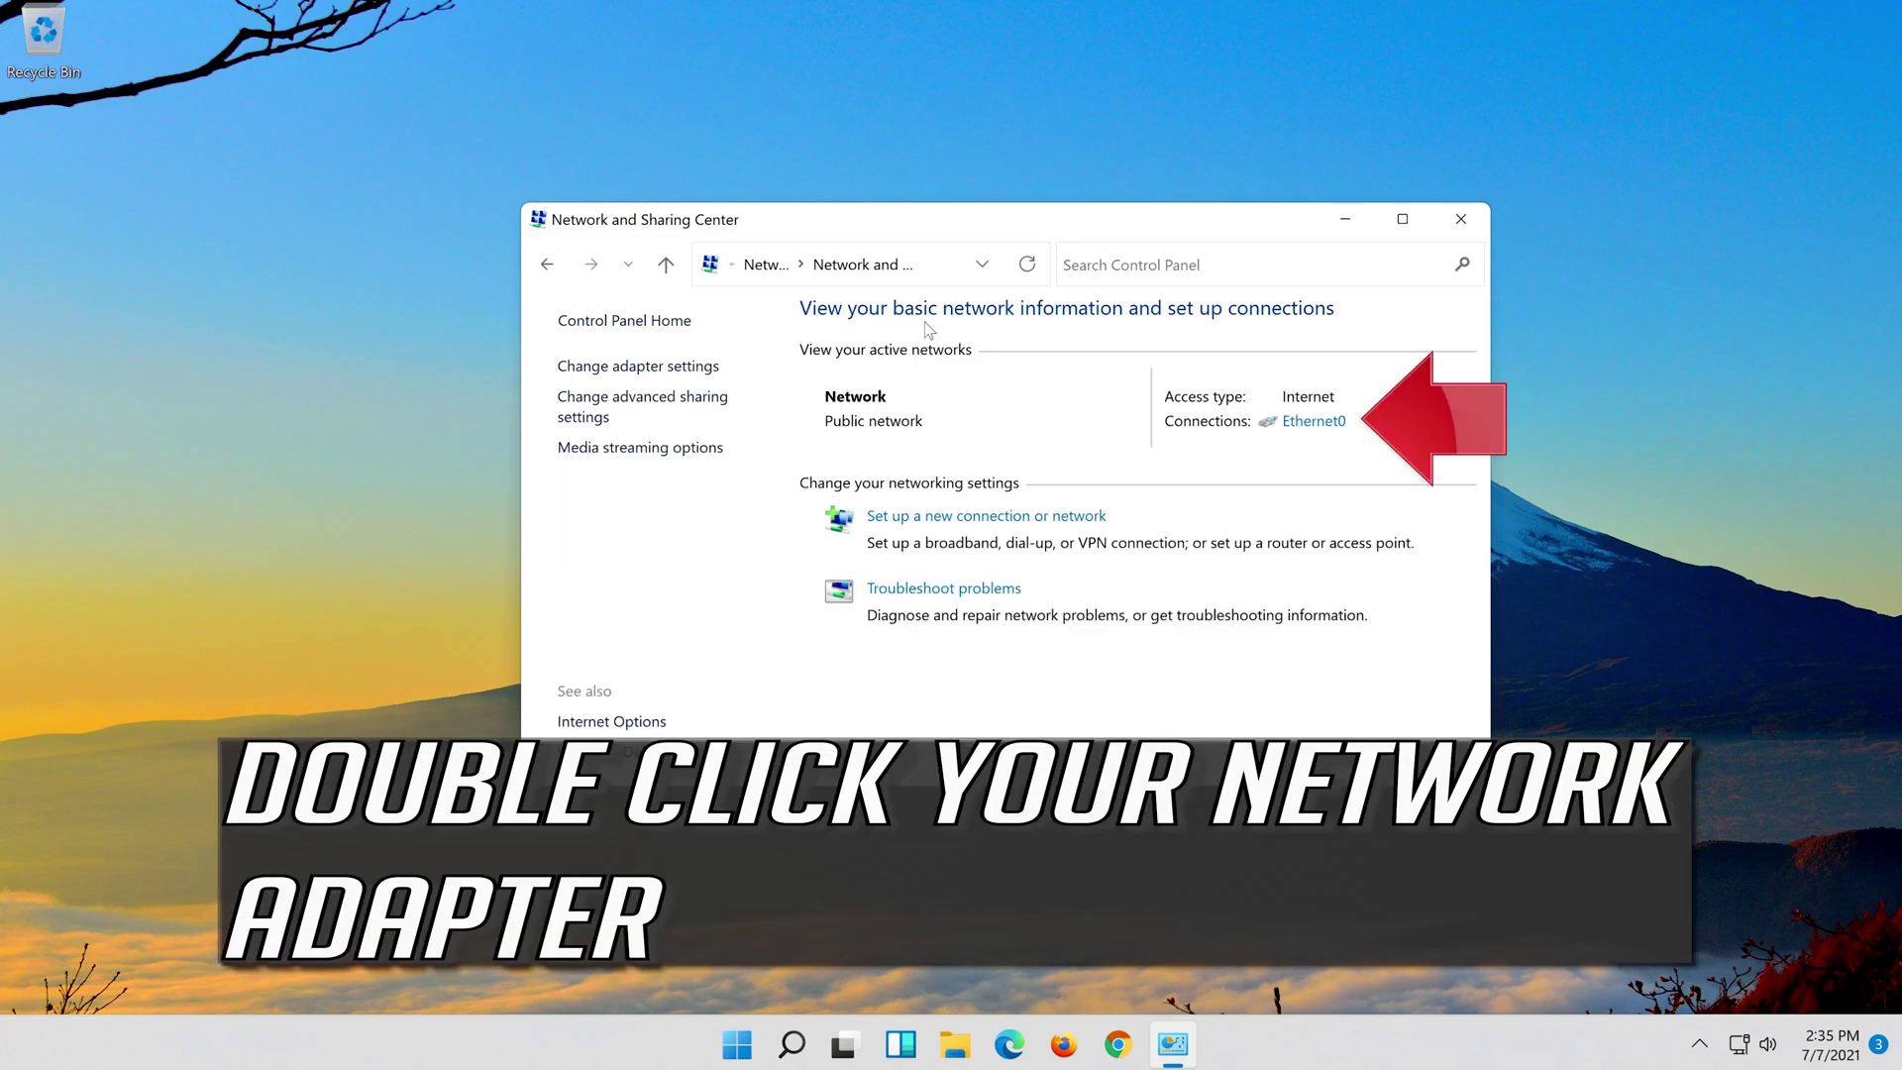
click(1309, 428)
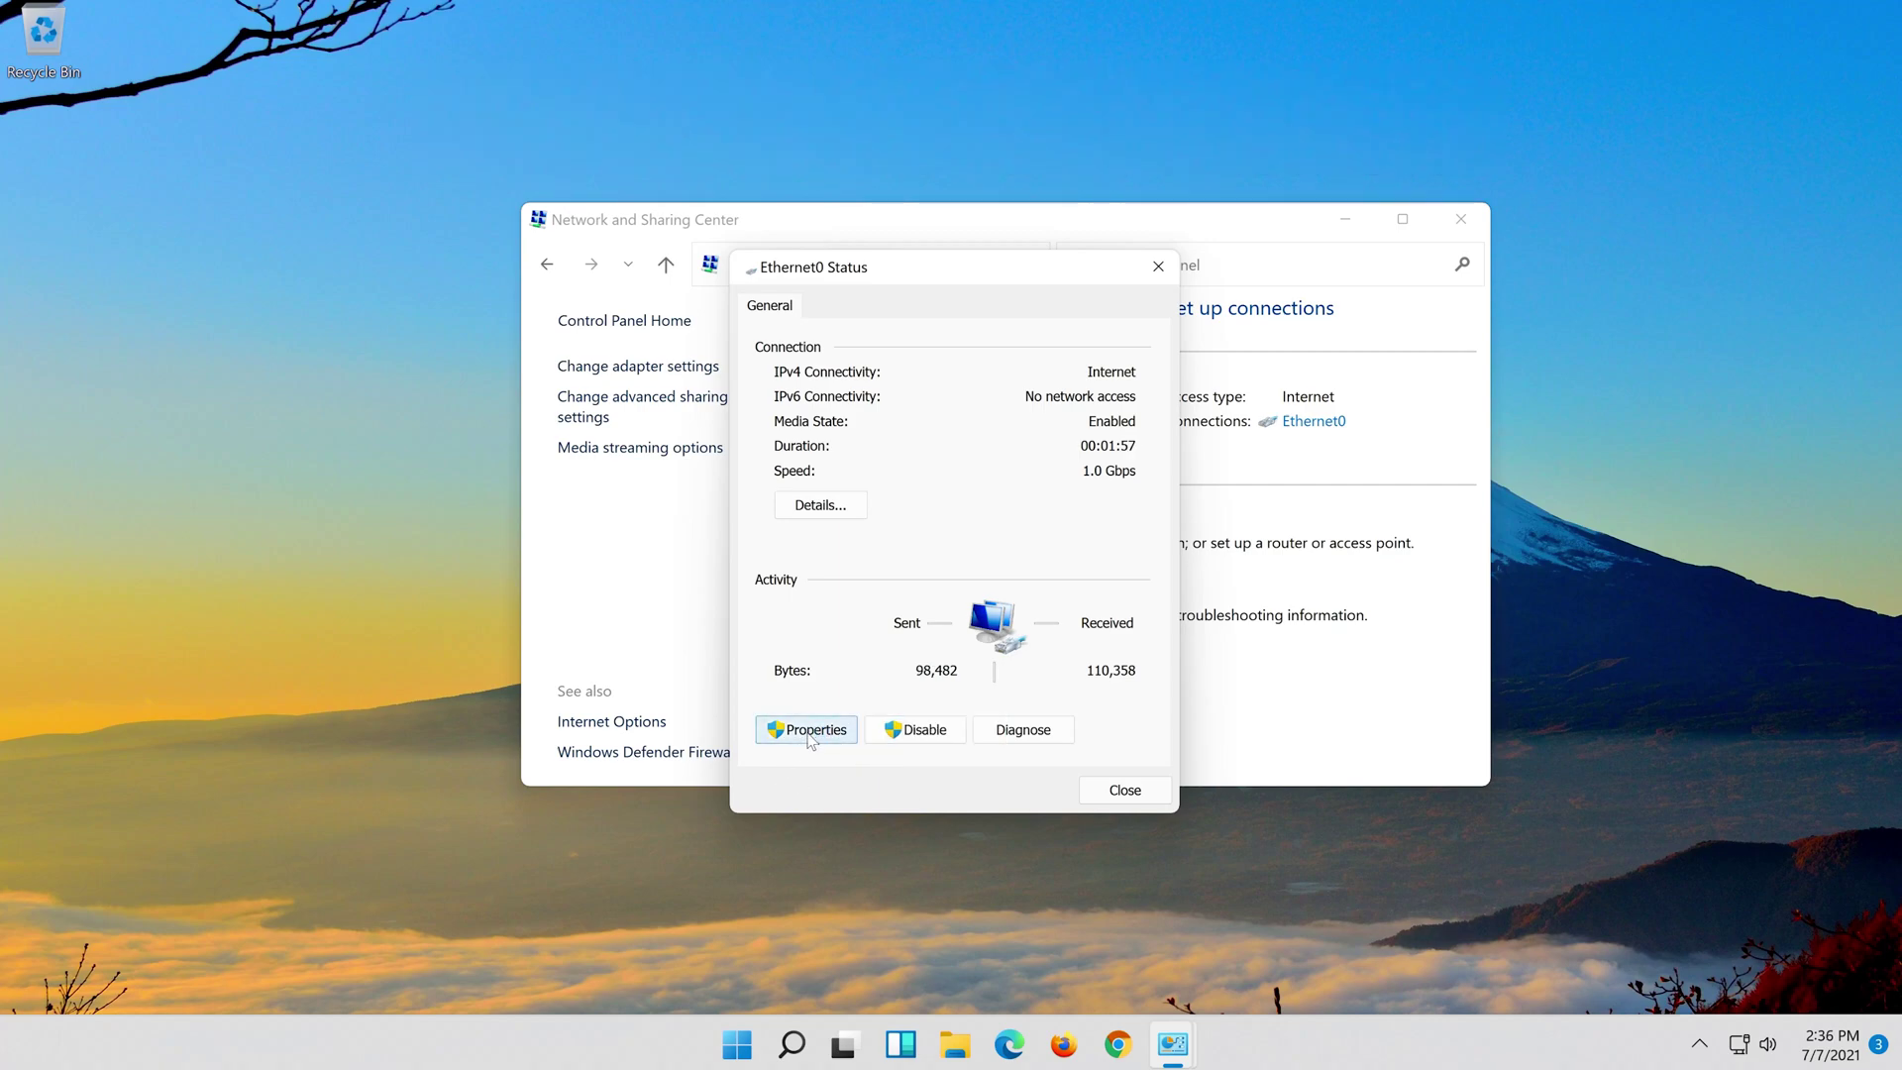
Step: Open the Internet Protocol Version 4 (TCP/IPv4) properties from Ethernet0's connection properties
click(810, 731)
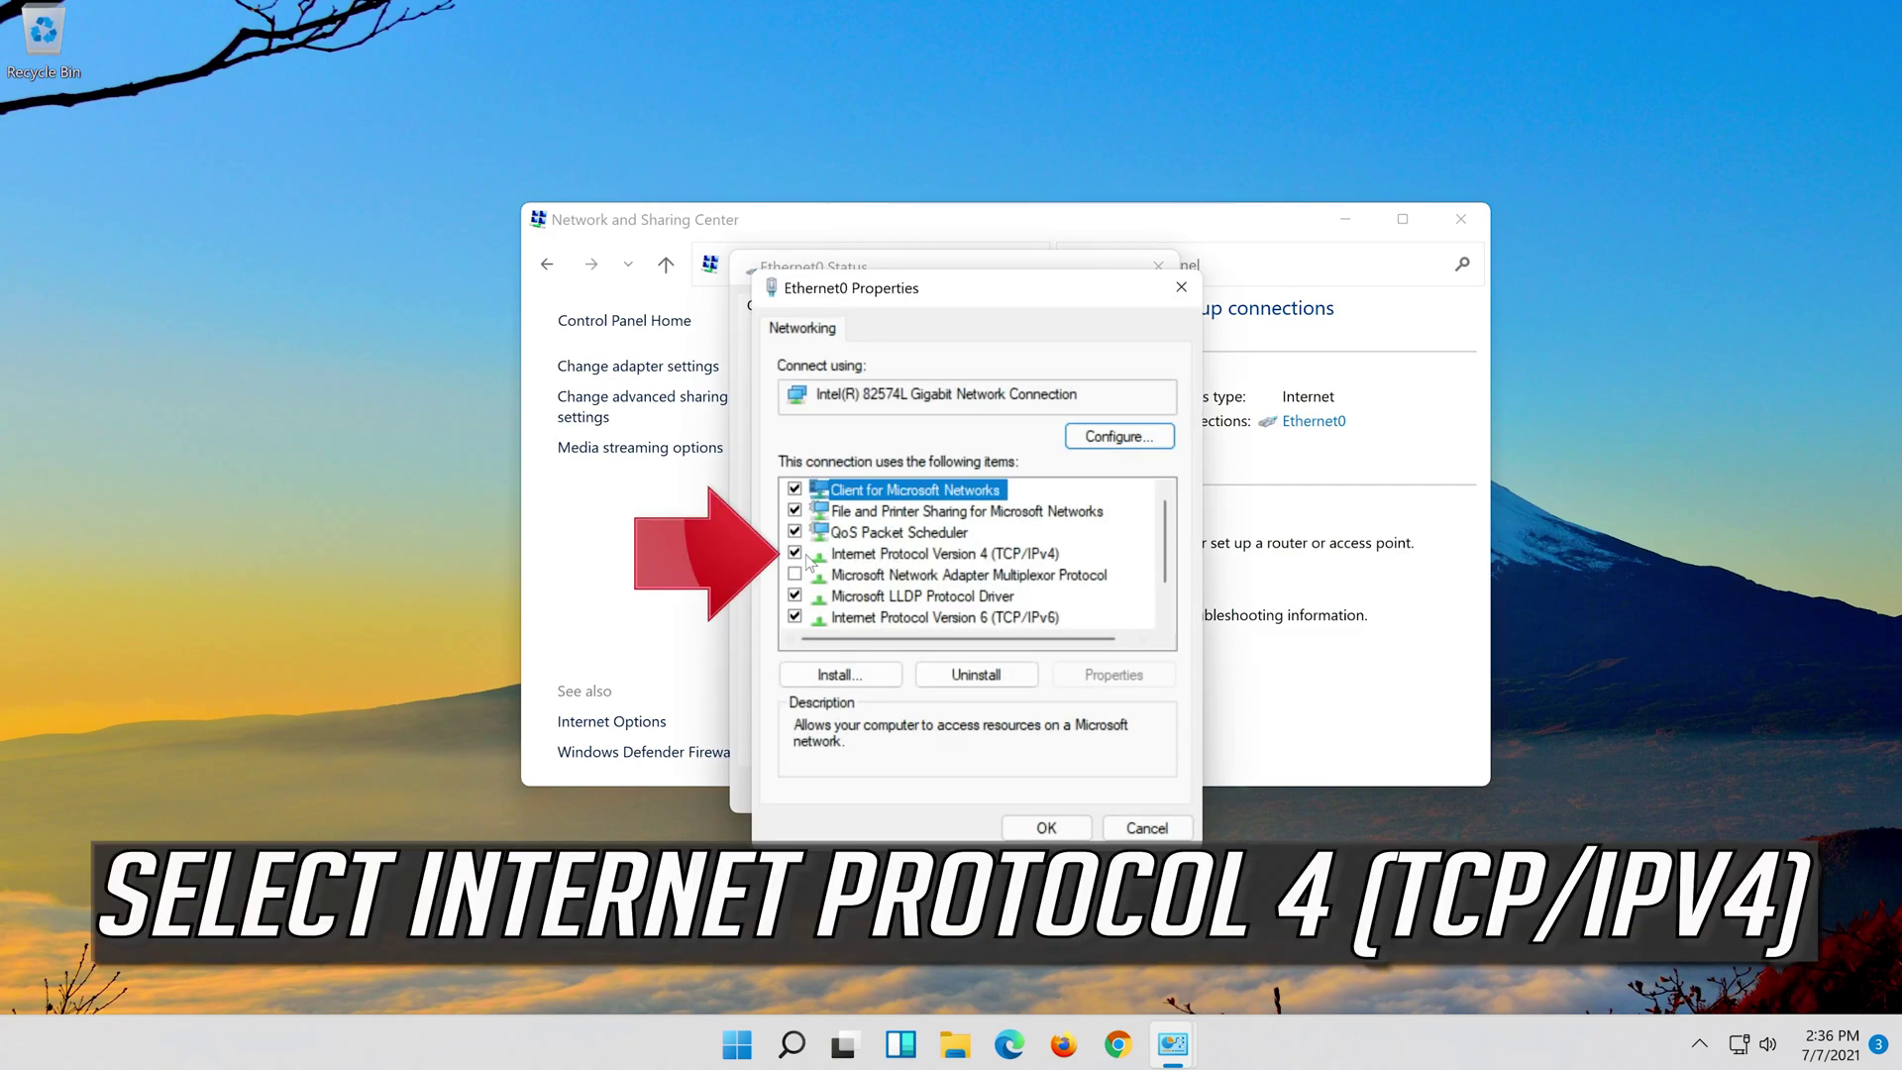
click(854, 558)
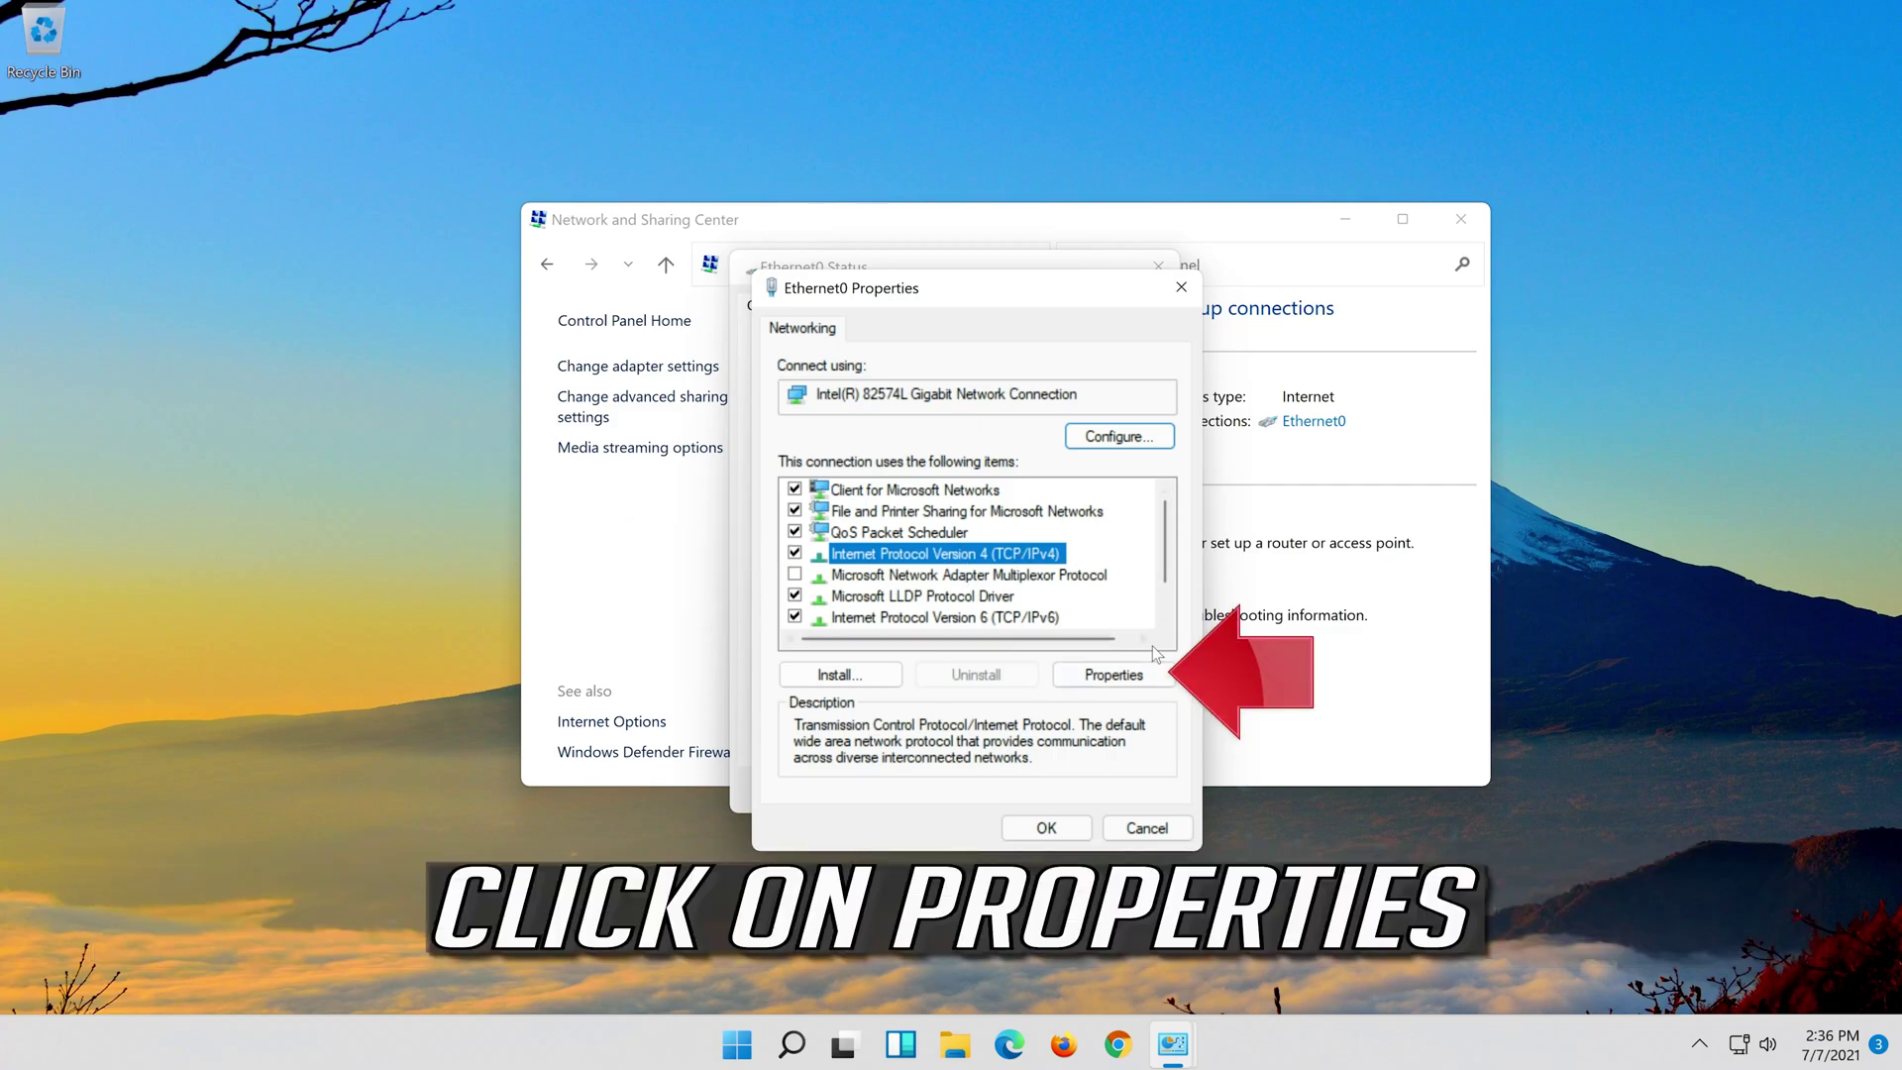
click(1111, 678)
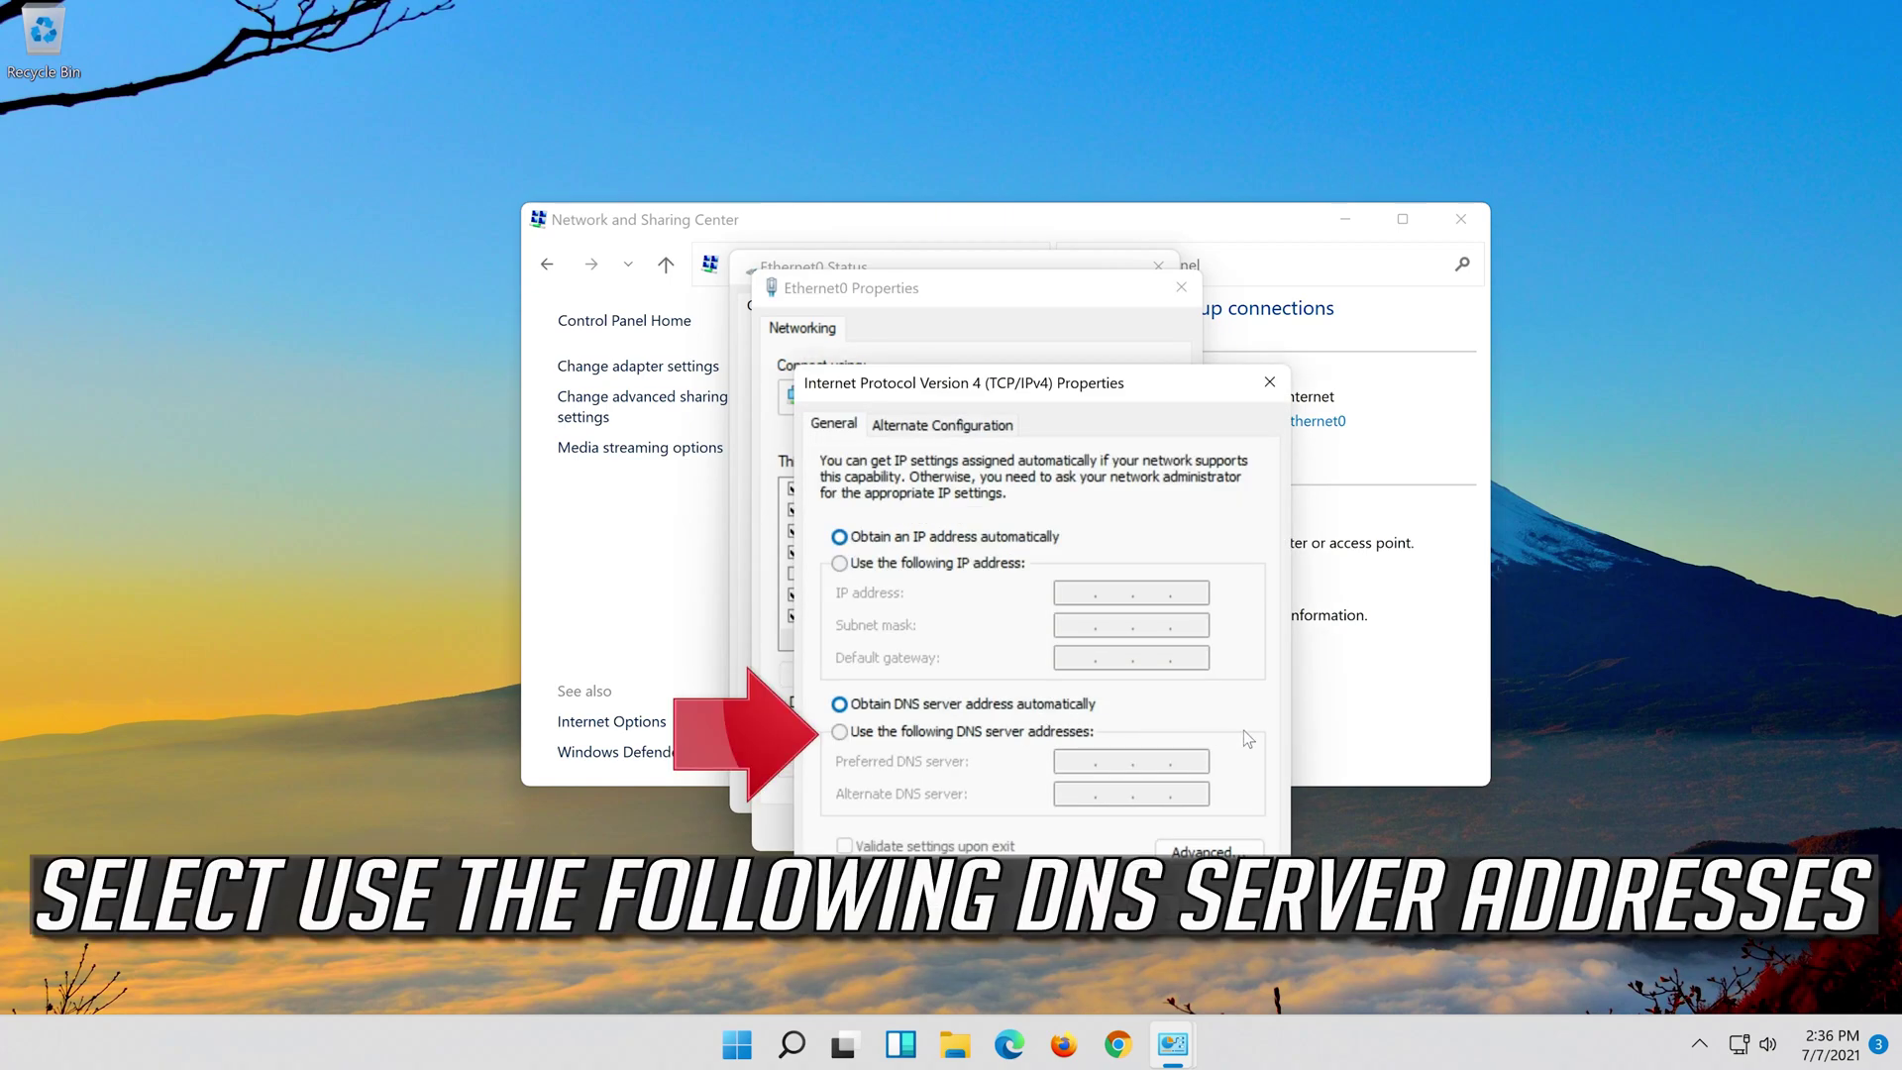
Step: Set manual DNS servers to preferred 8.8.8.8 and alternate 8.8.4.4, then save
click(839, 733)
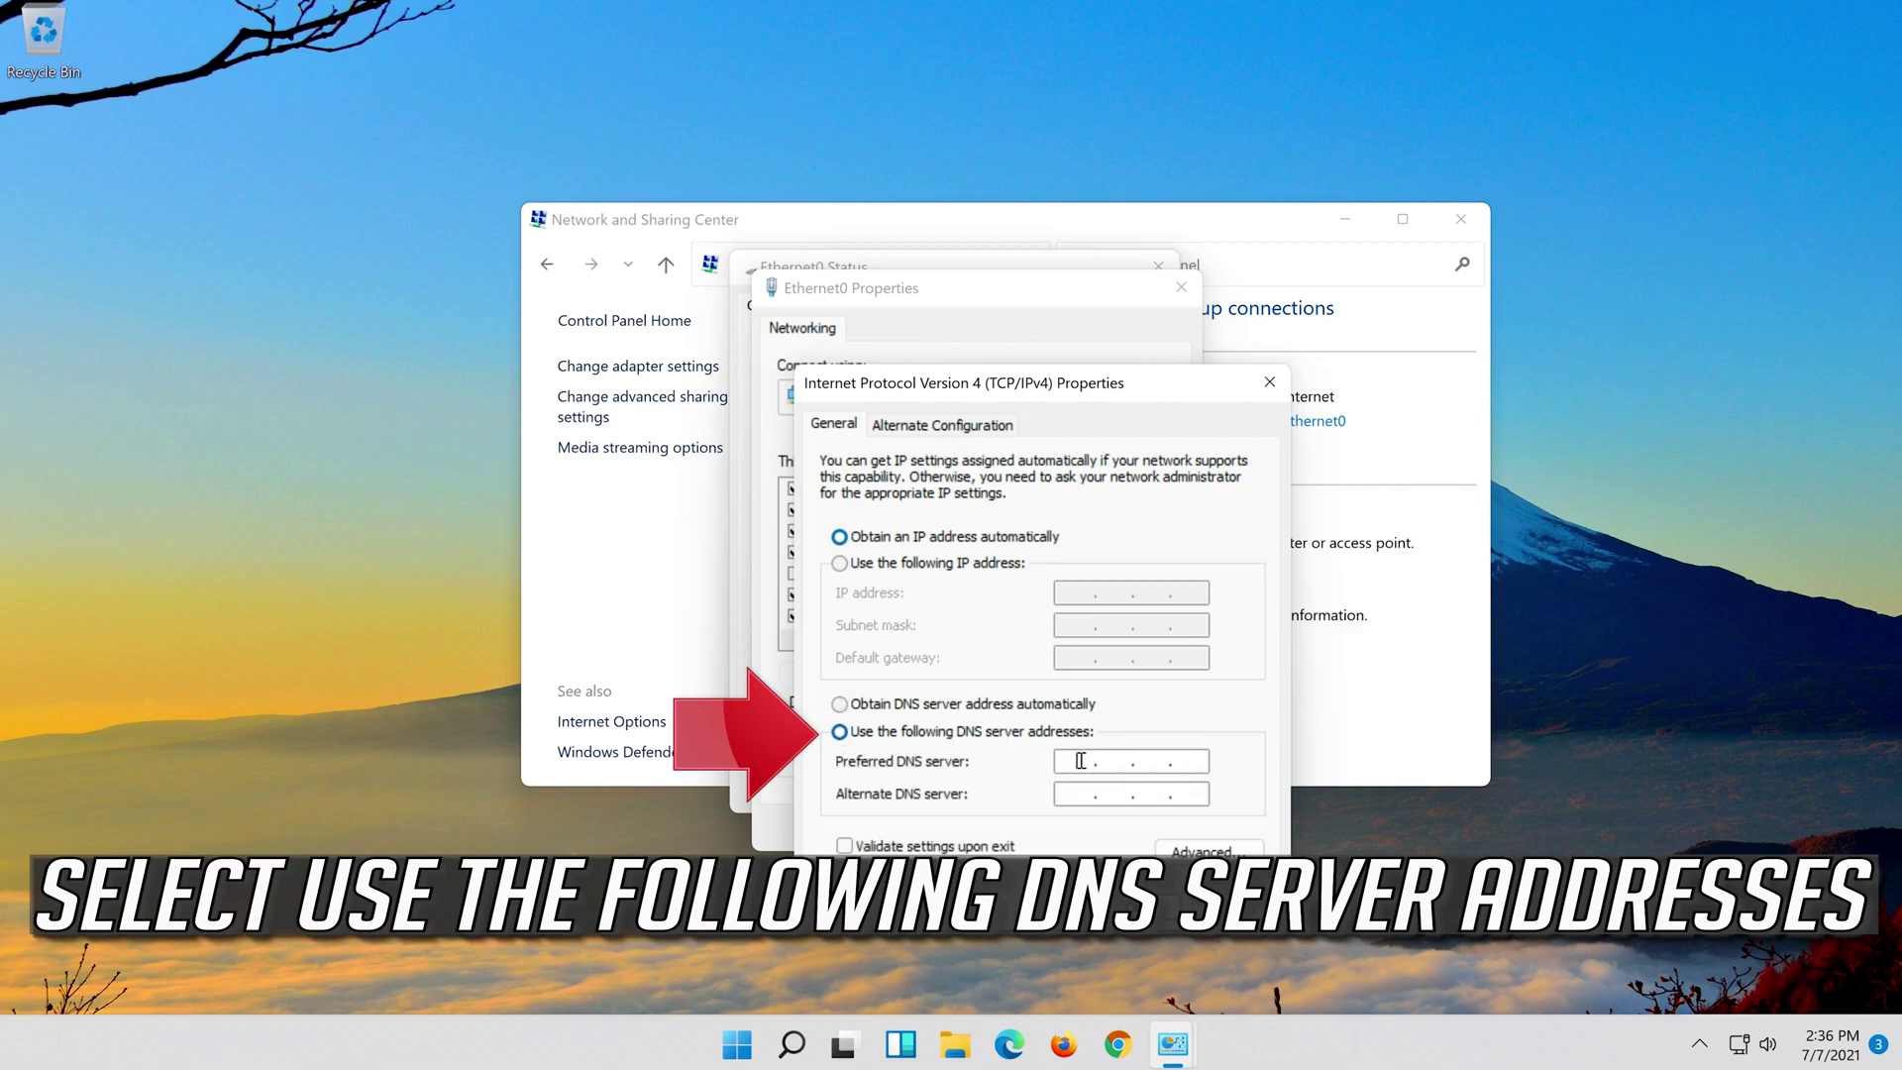
click(1080, 762)
text(8)
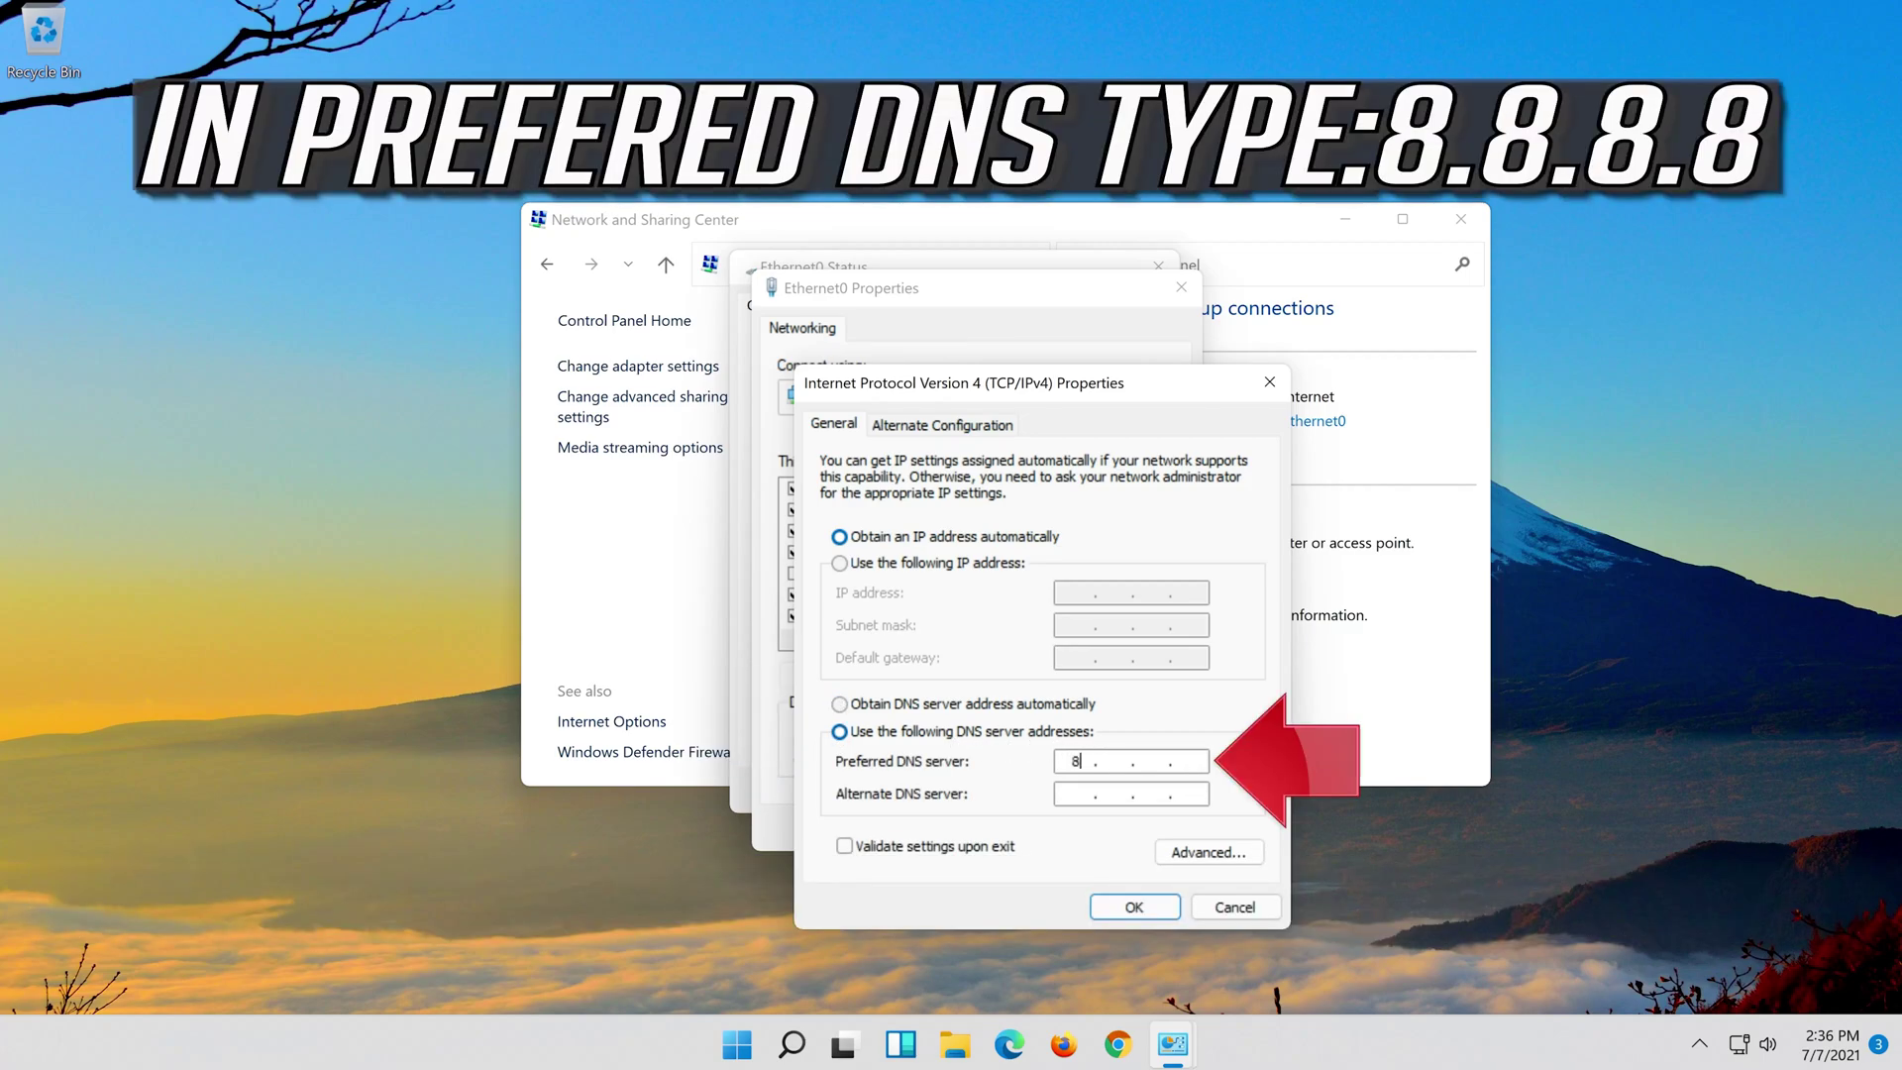
text(.8.)
text(8.8)
click(1077, 796)
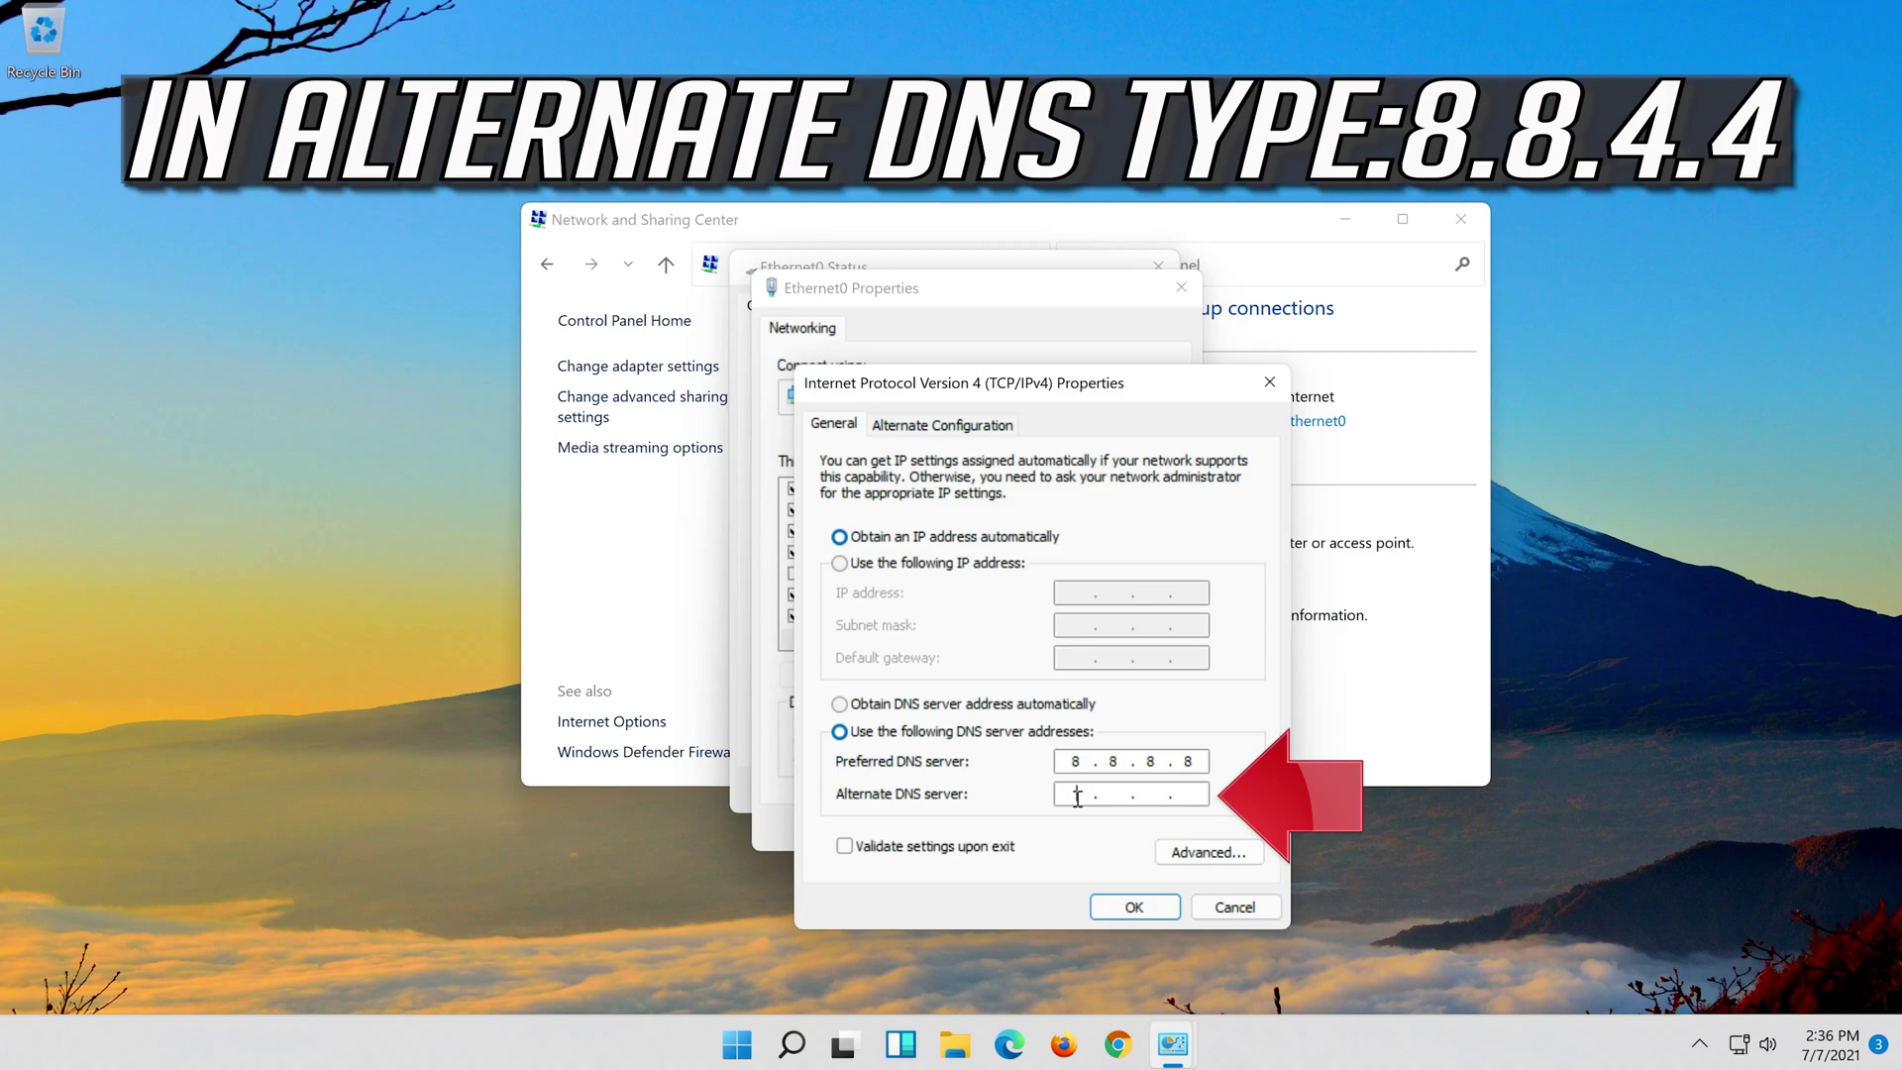
text(8.8.)
text(4.)
text(4)
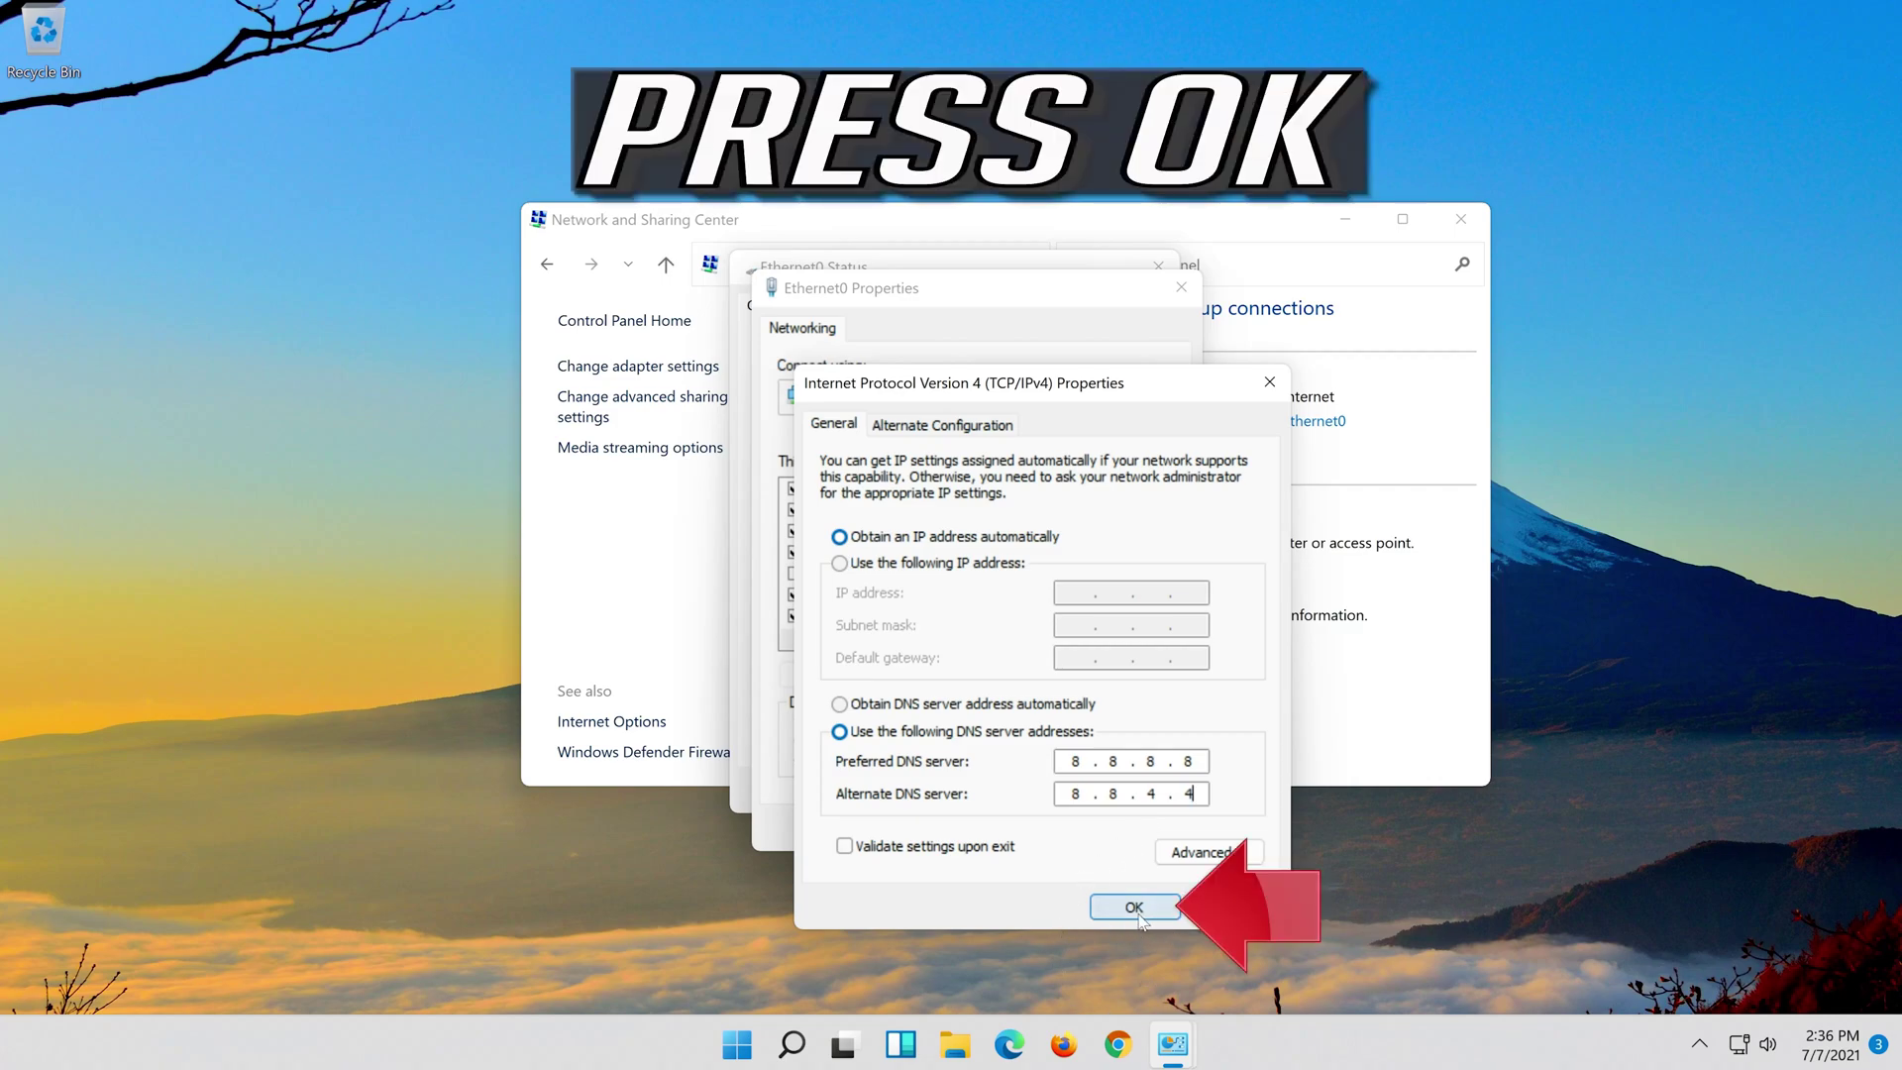
click(1137, 912)
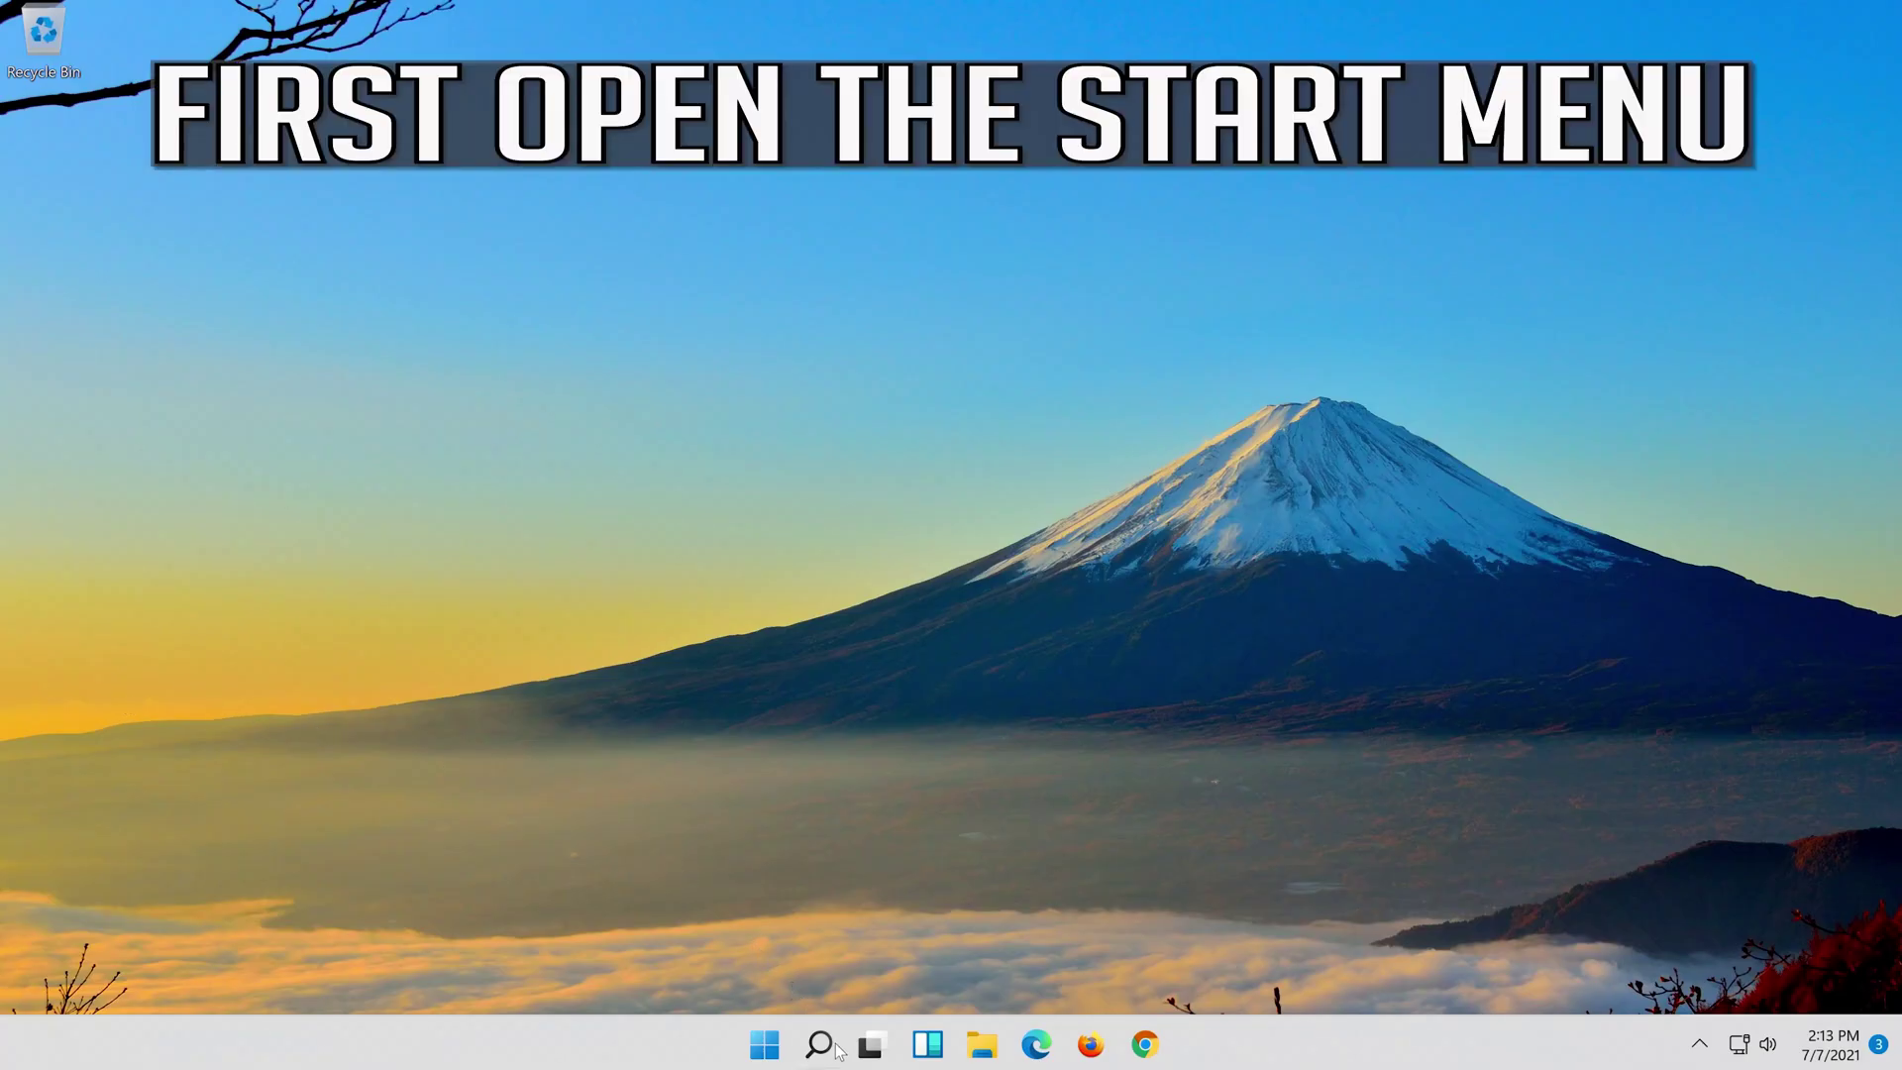
Step: Search the taskbar for 'settings' and launch the Settings app
click(838, 1052)
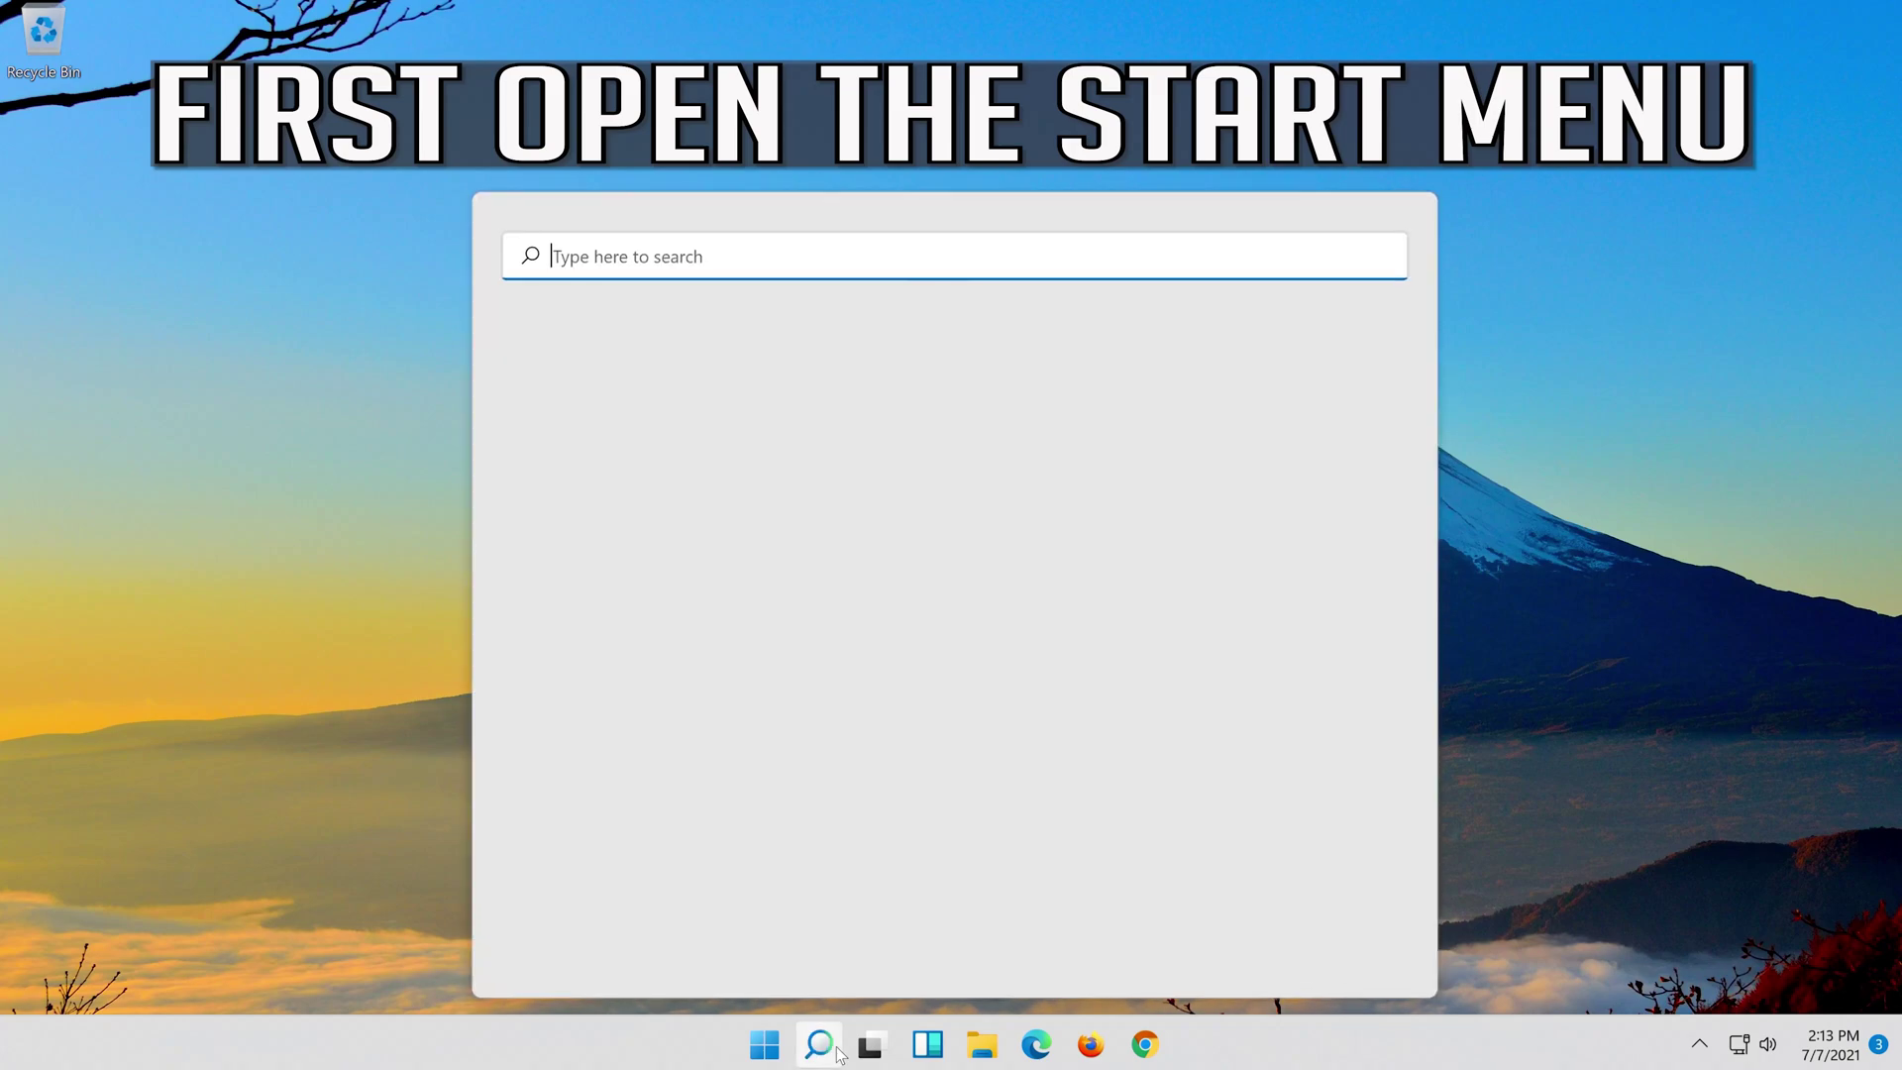
text(settin)
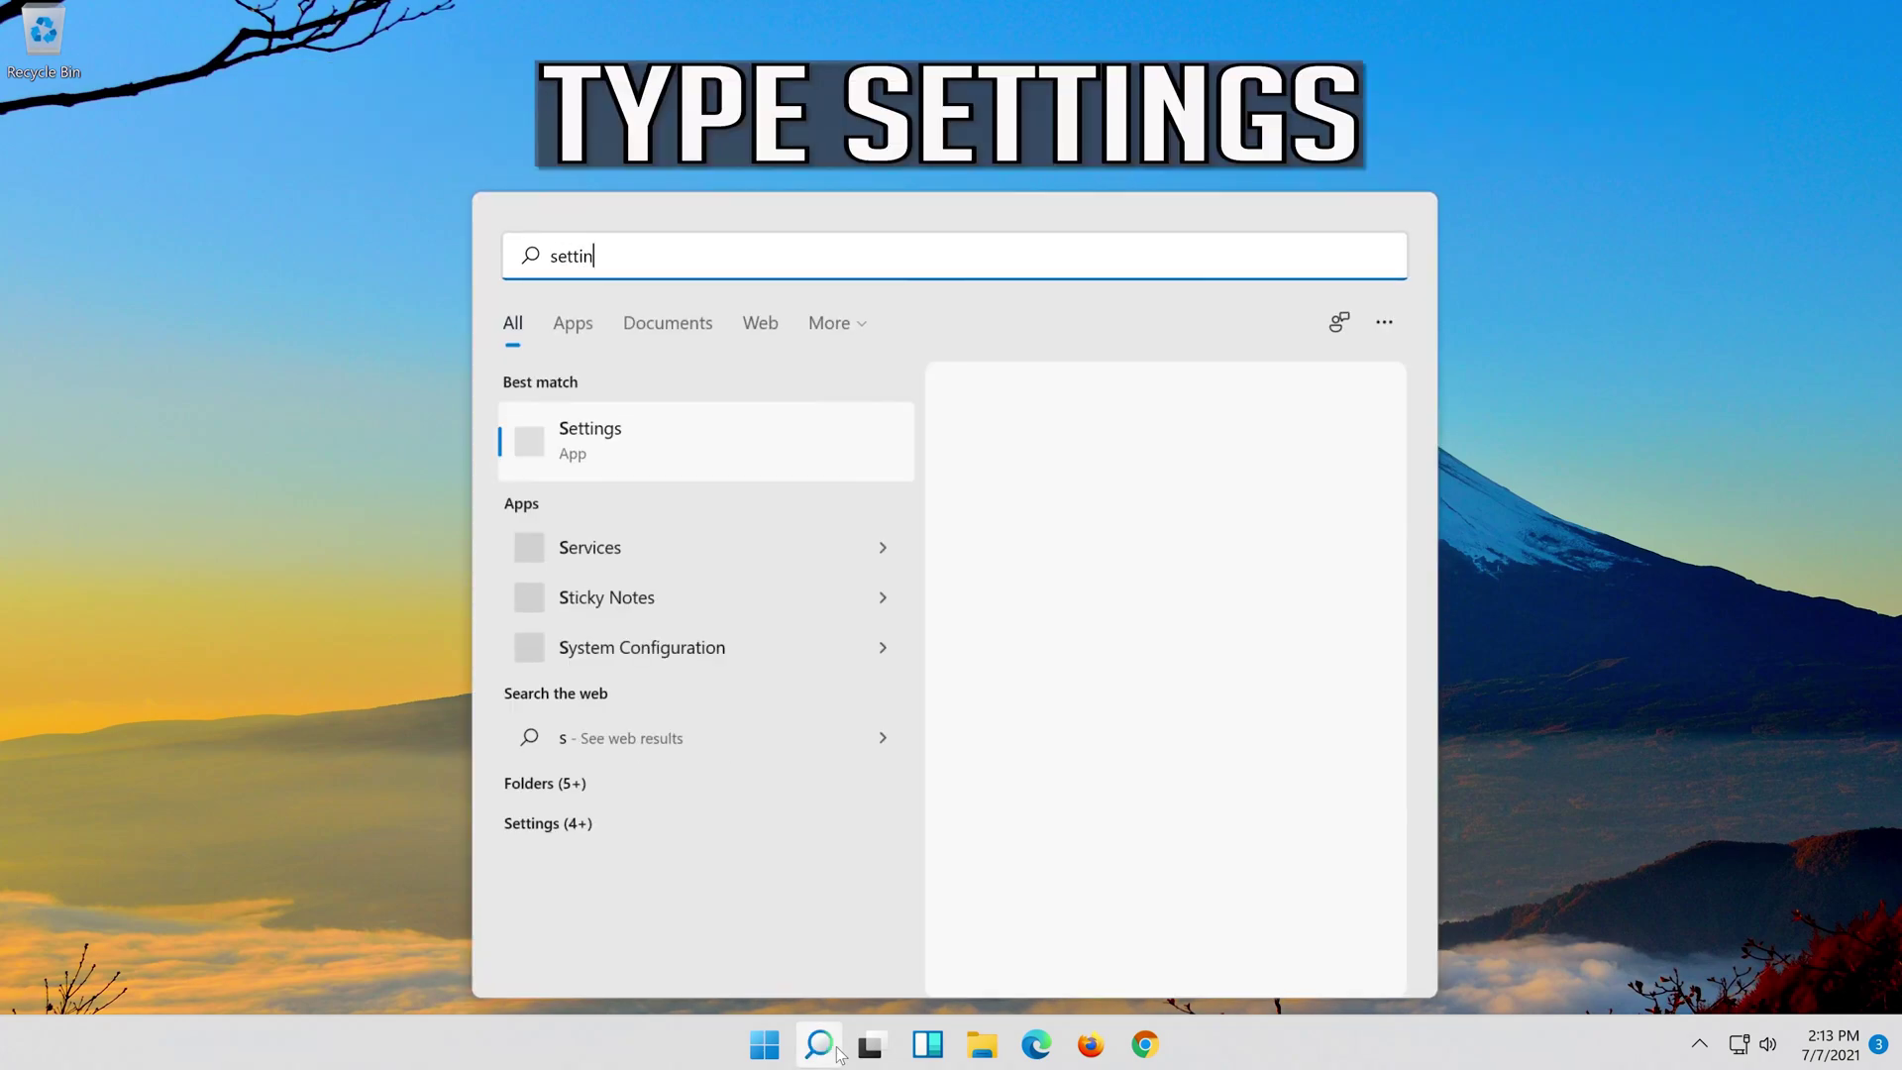
text(gs)
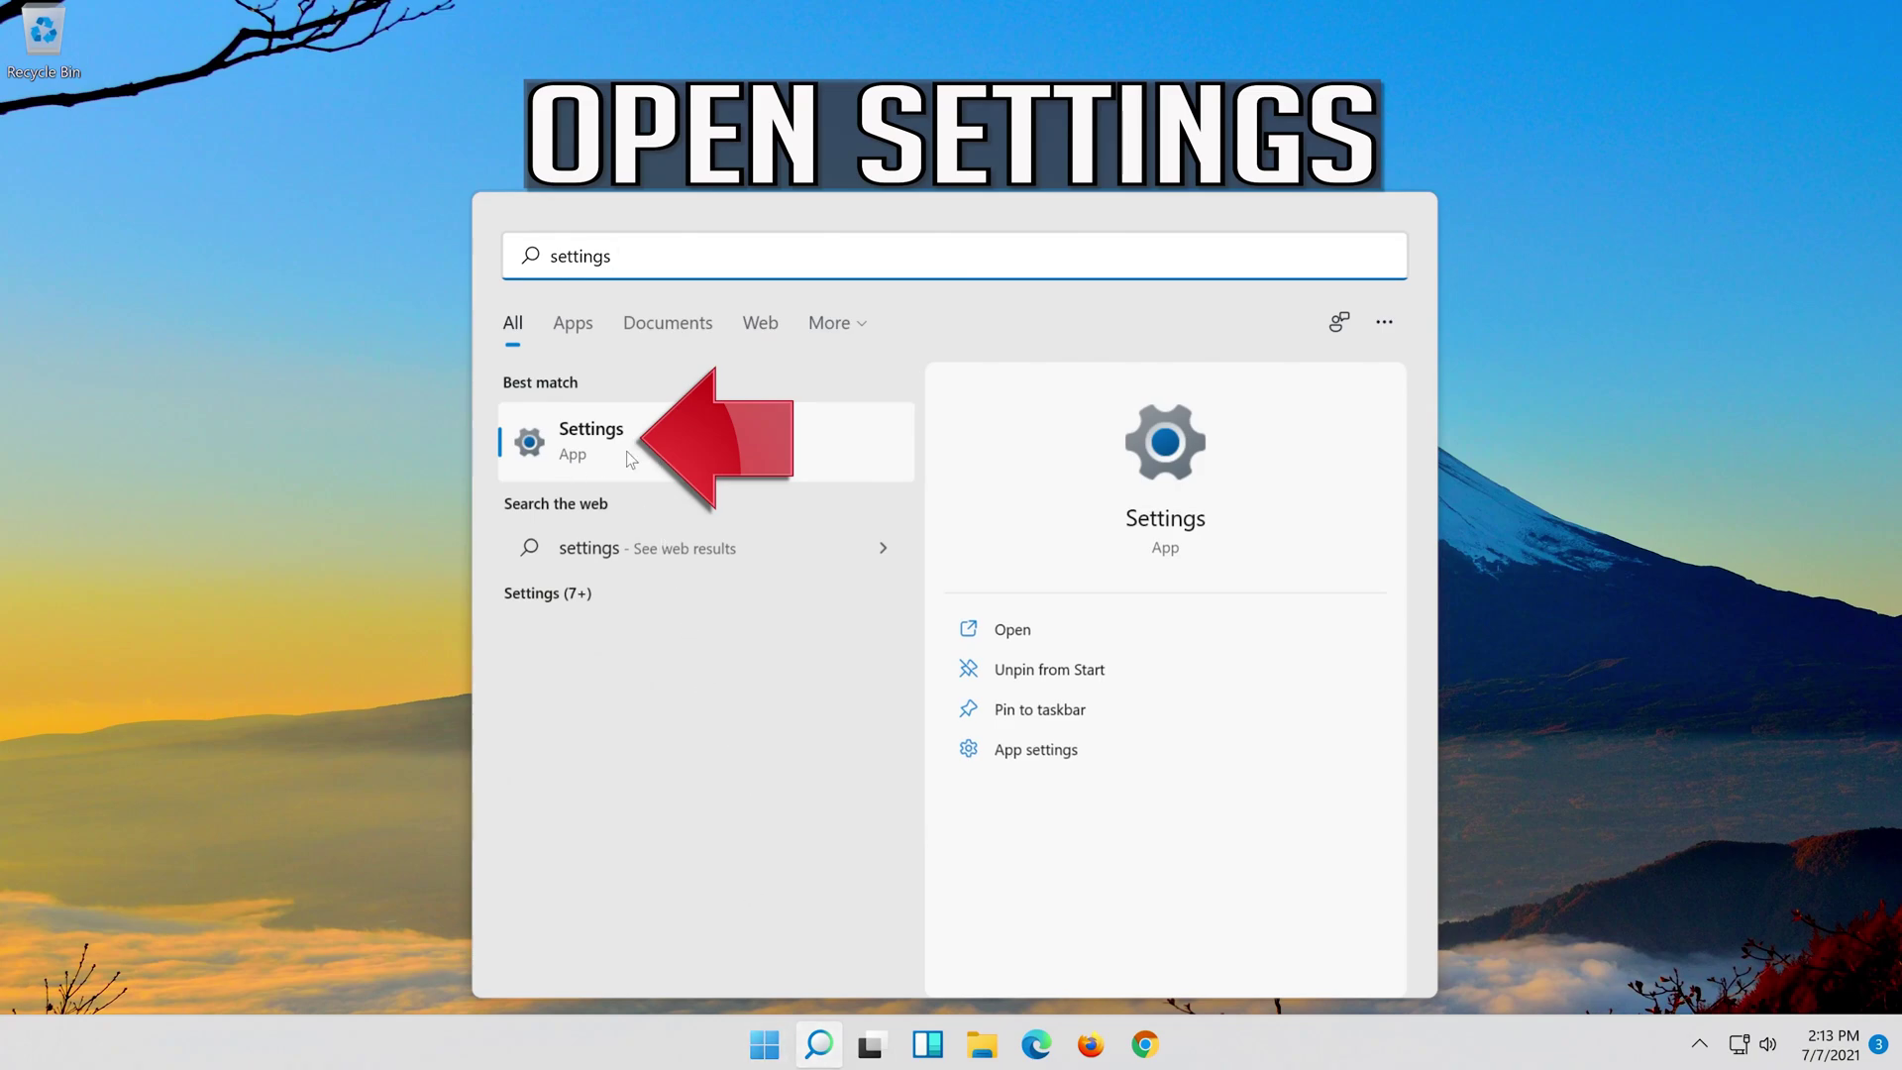
click(675, 453)
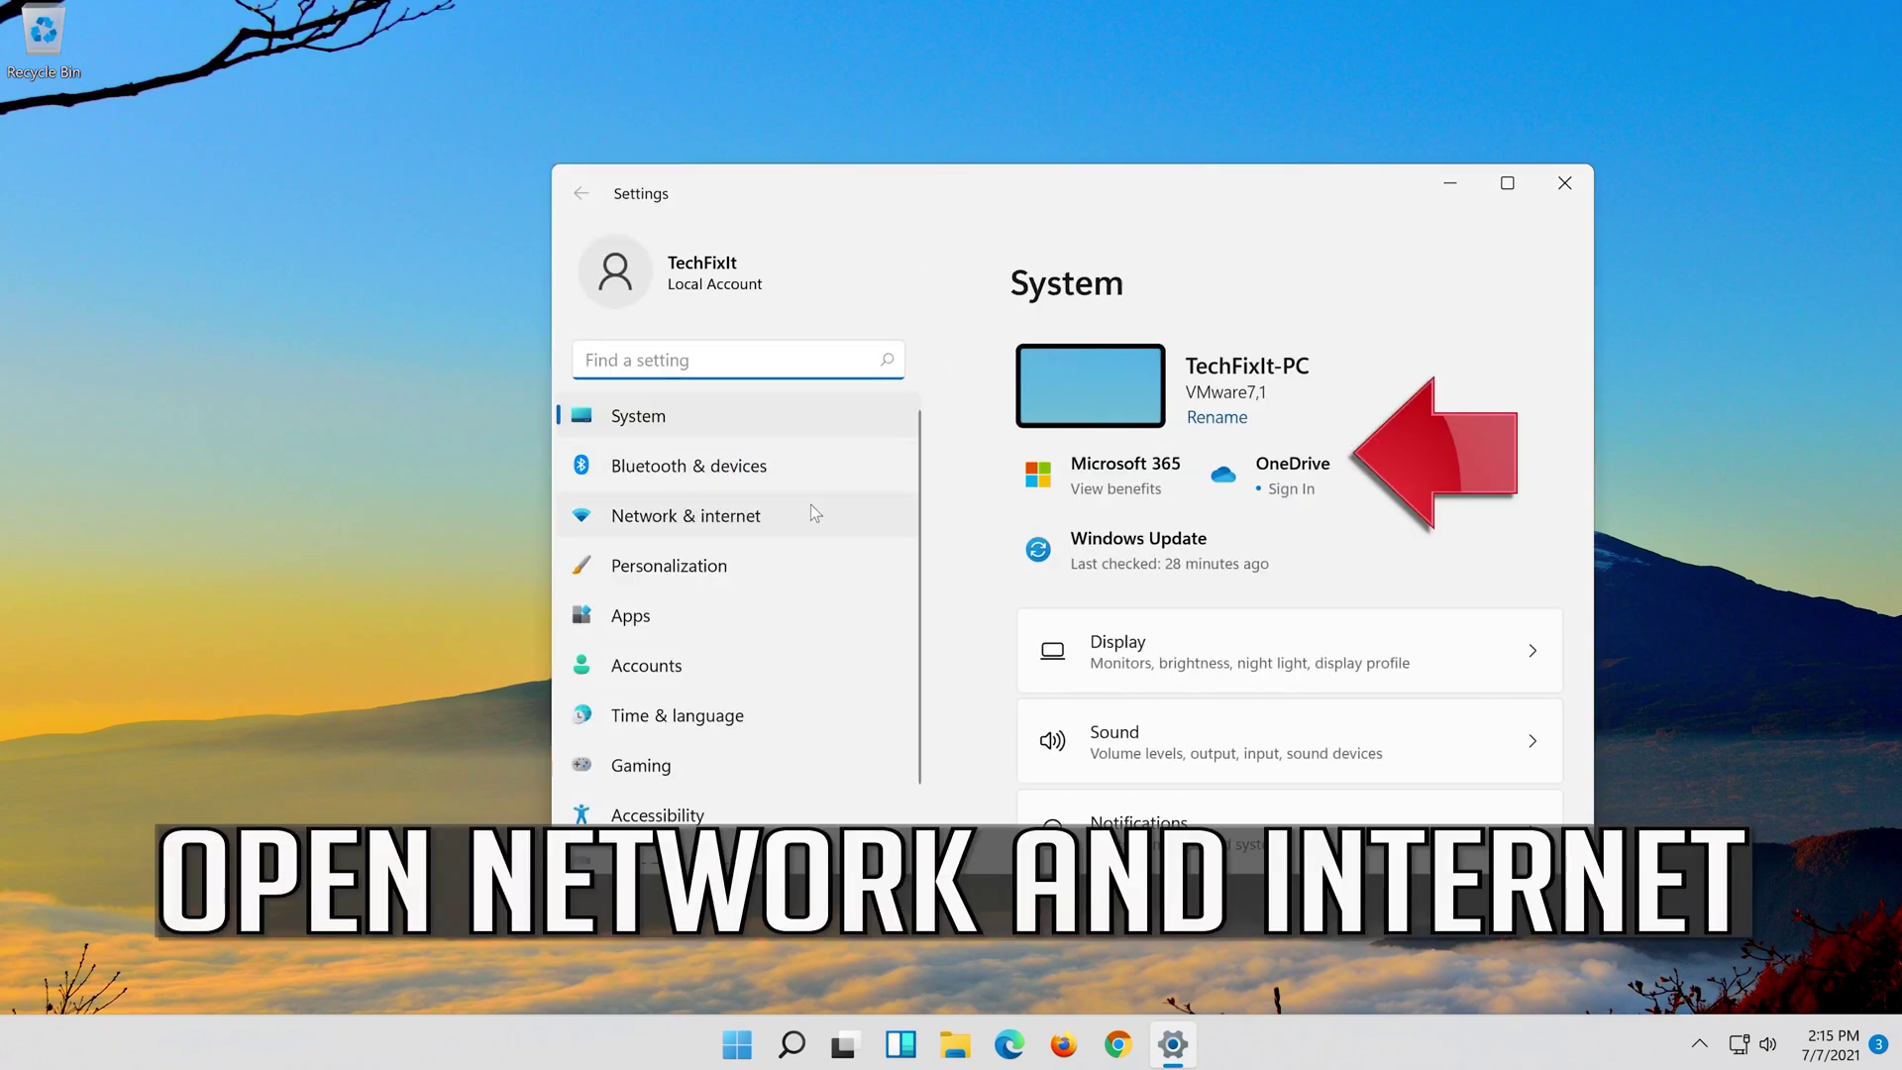
Step: Go to Network & internet, then Advanced network settings
click(735, 523)
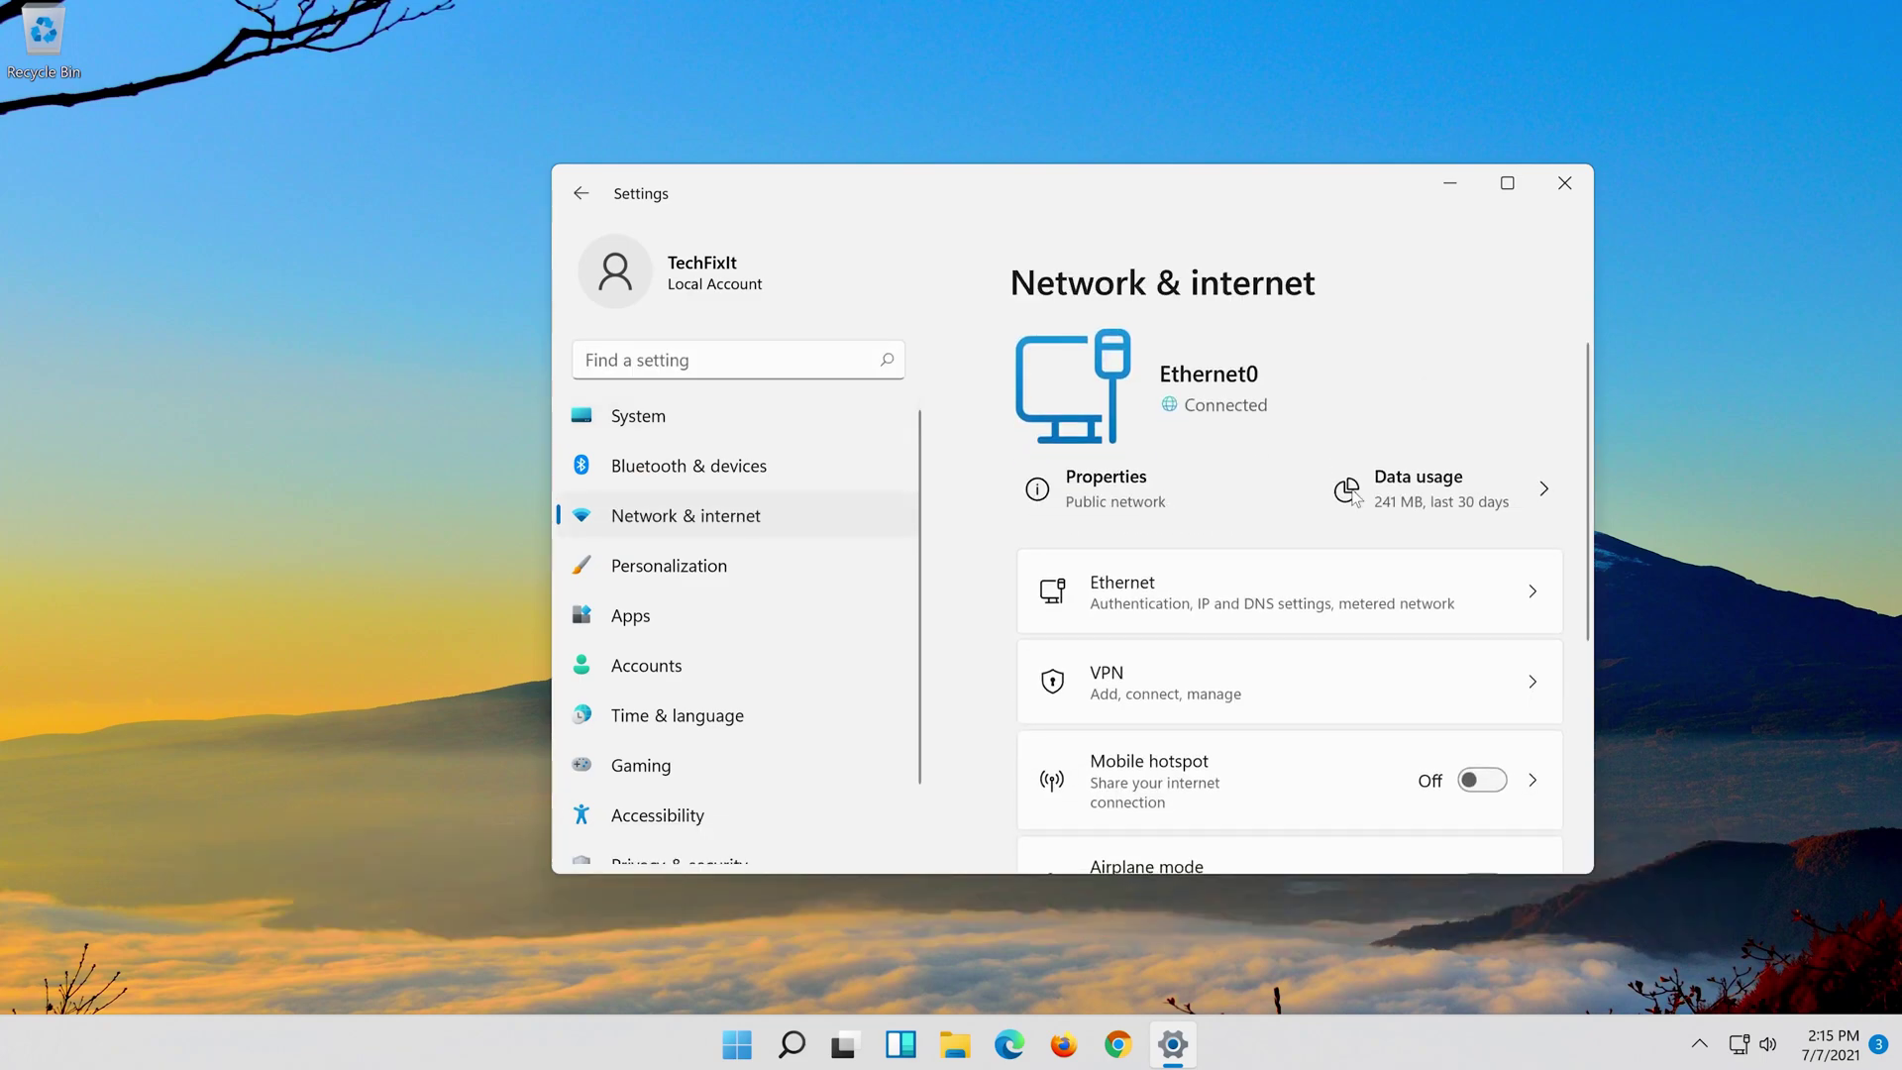
scroll(1368, 498, down, 3)
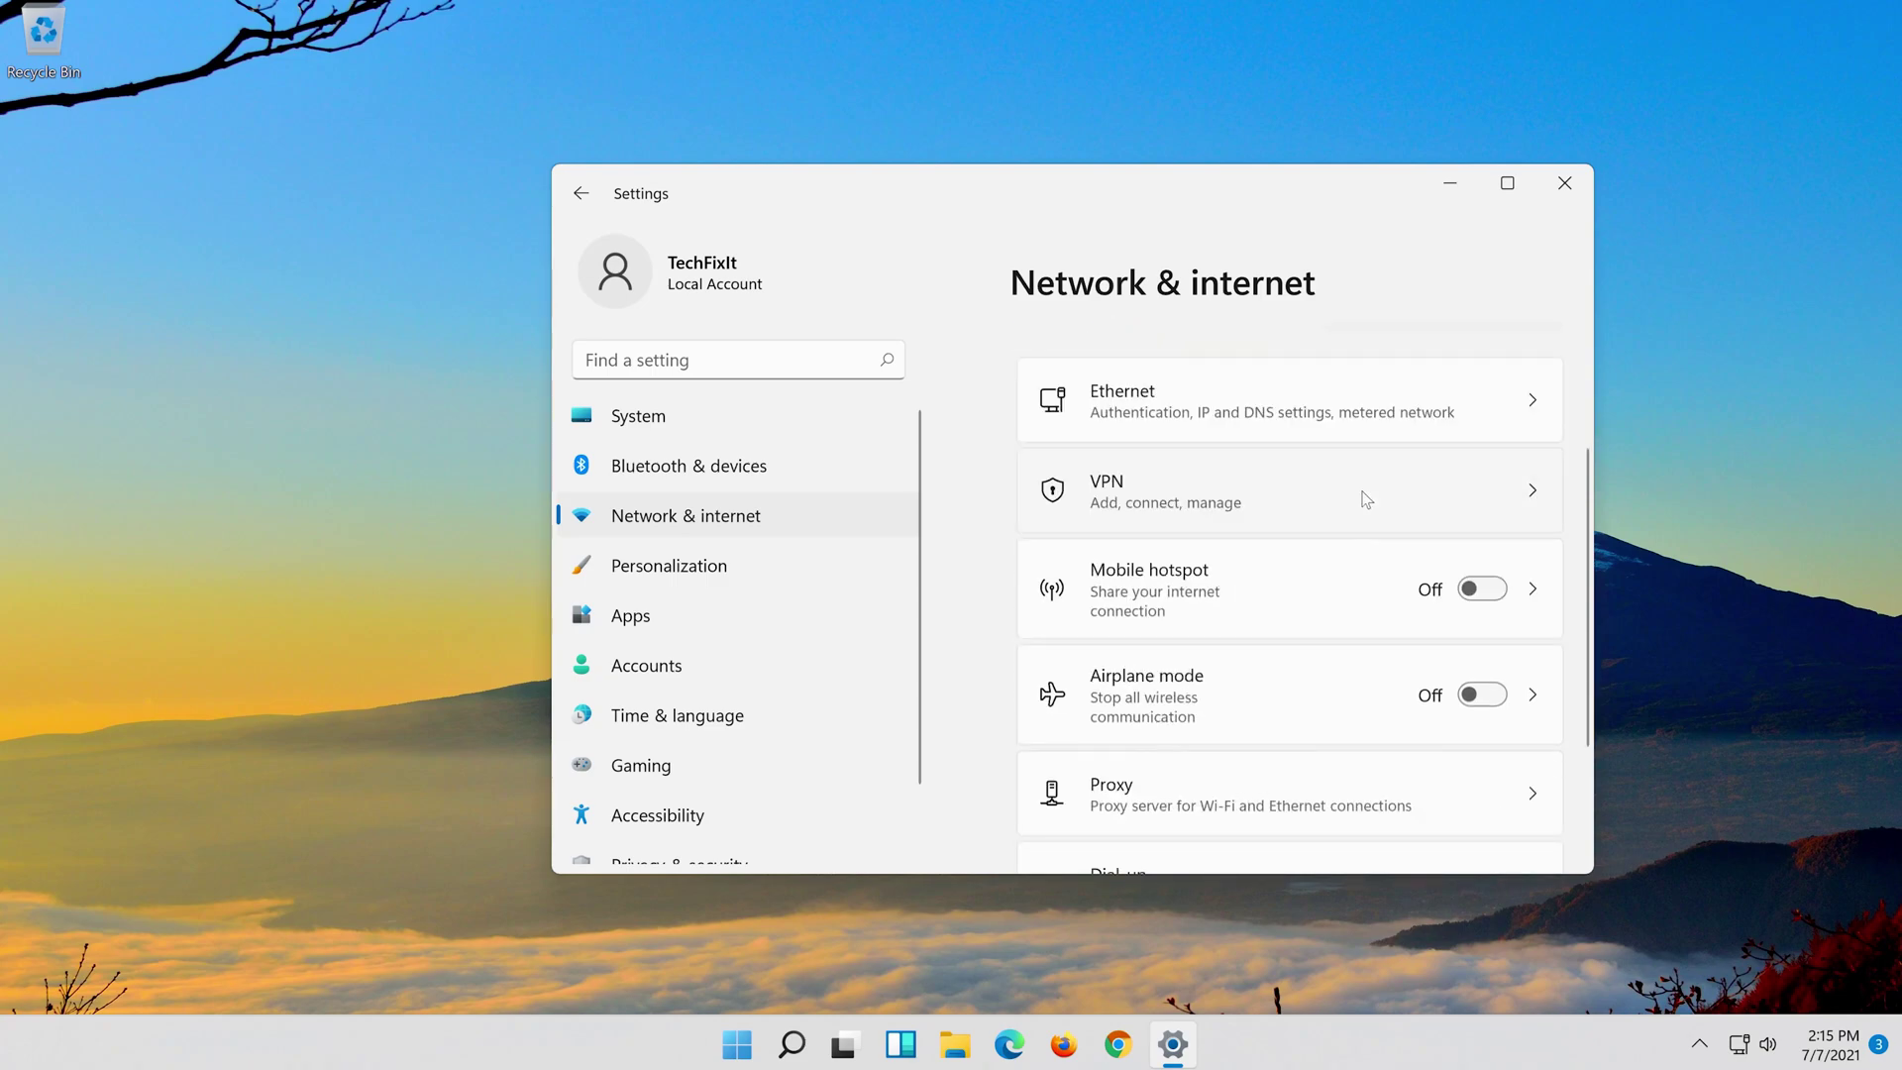
scroll(1362, 498, down, 2)
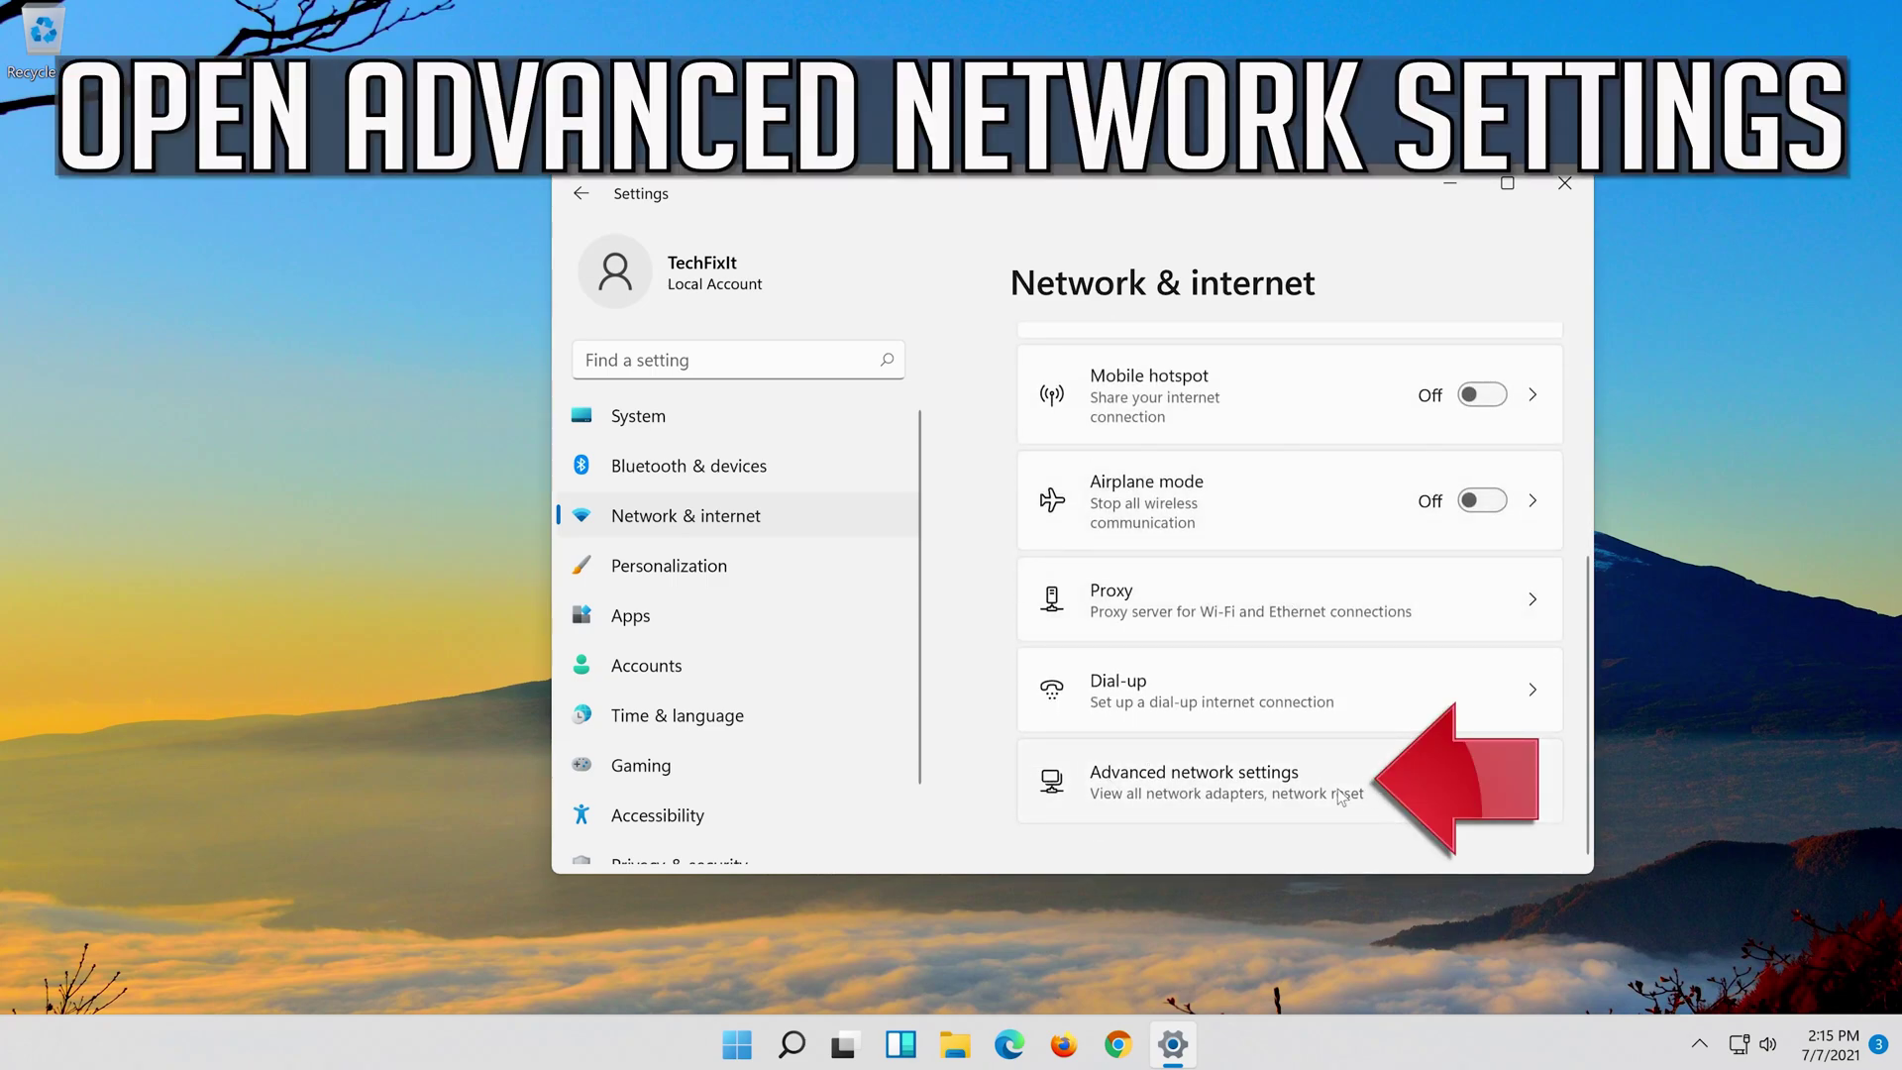
click(1168, 794)
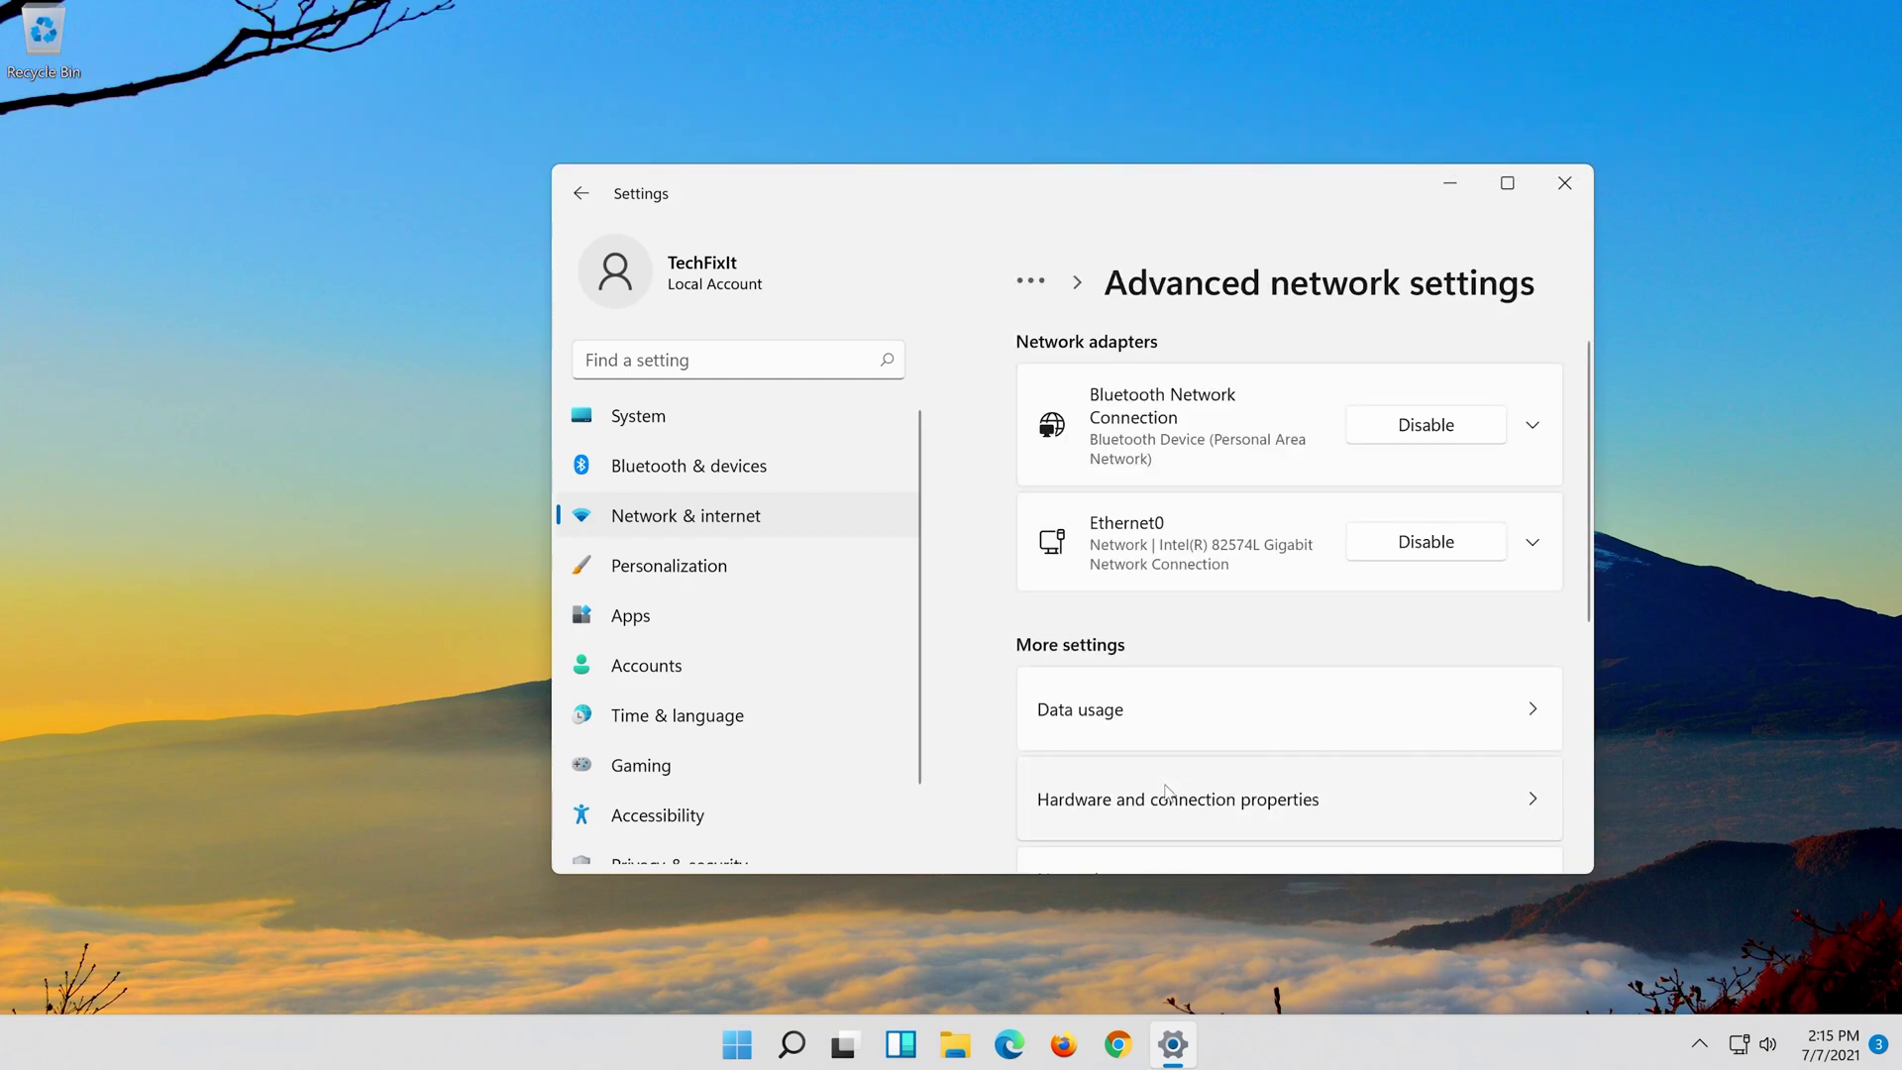
scroll(1167, 793, down, 4)
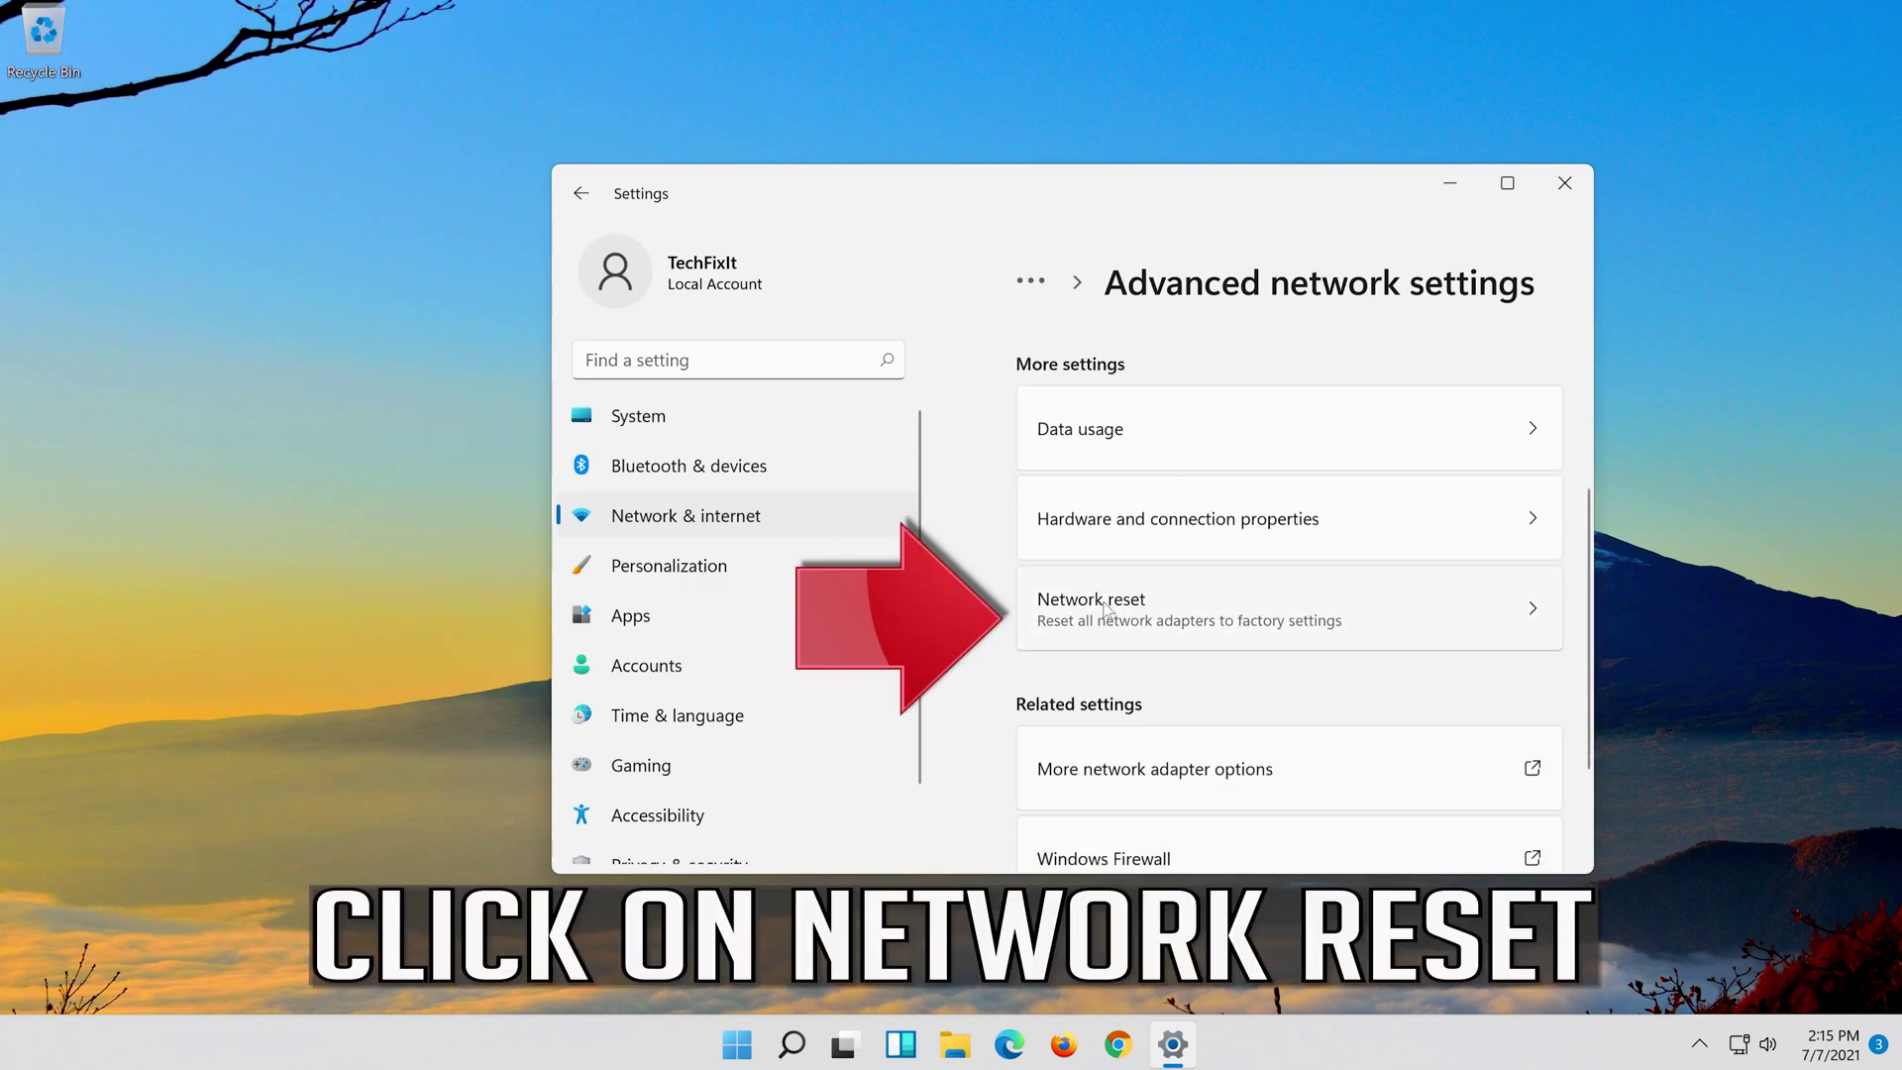
Step: Run Network reset with Reset now and confirm Yes to reset all adapters
click(1318, 608)
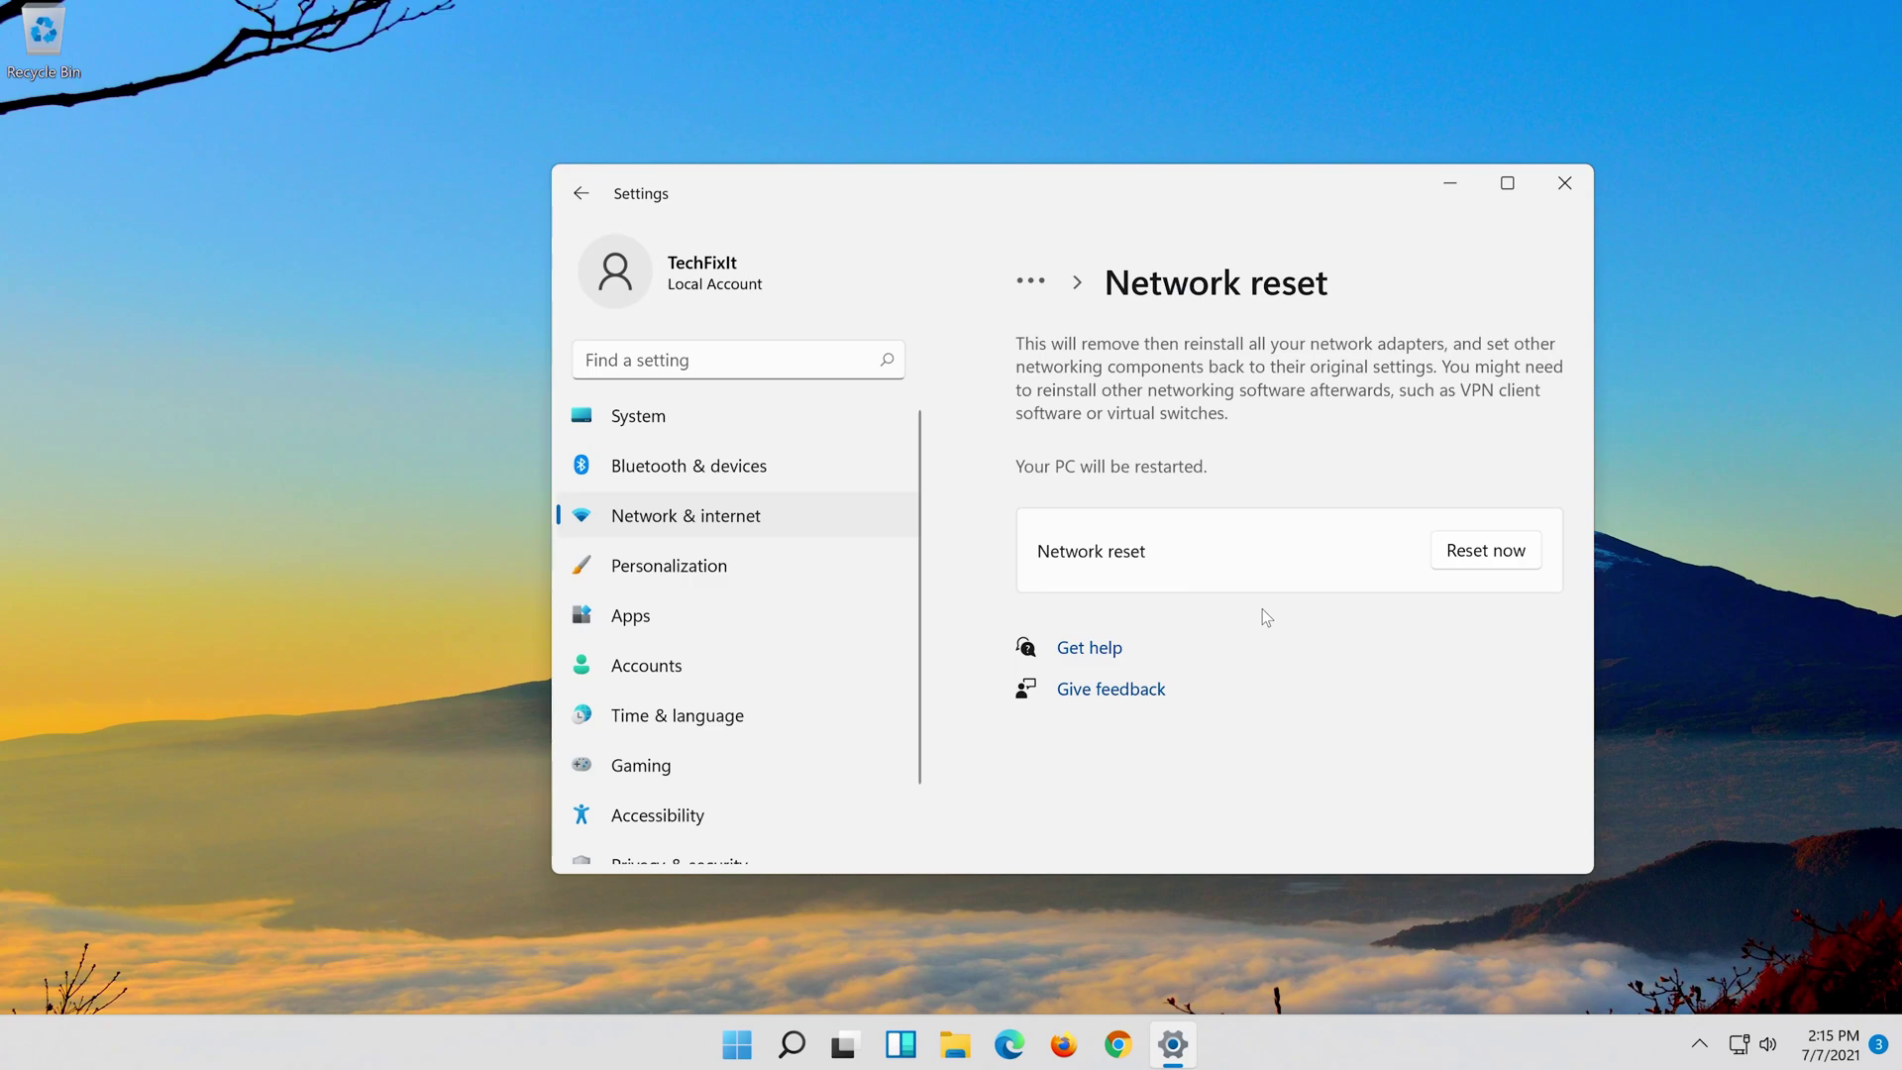
click(1496, 549)
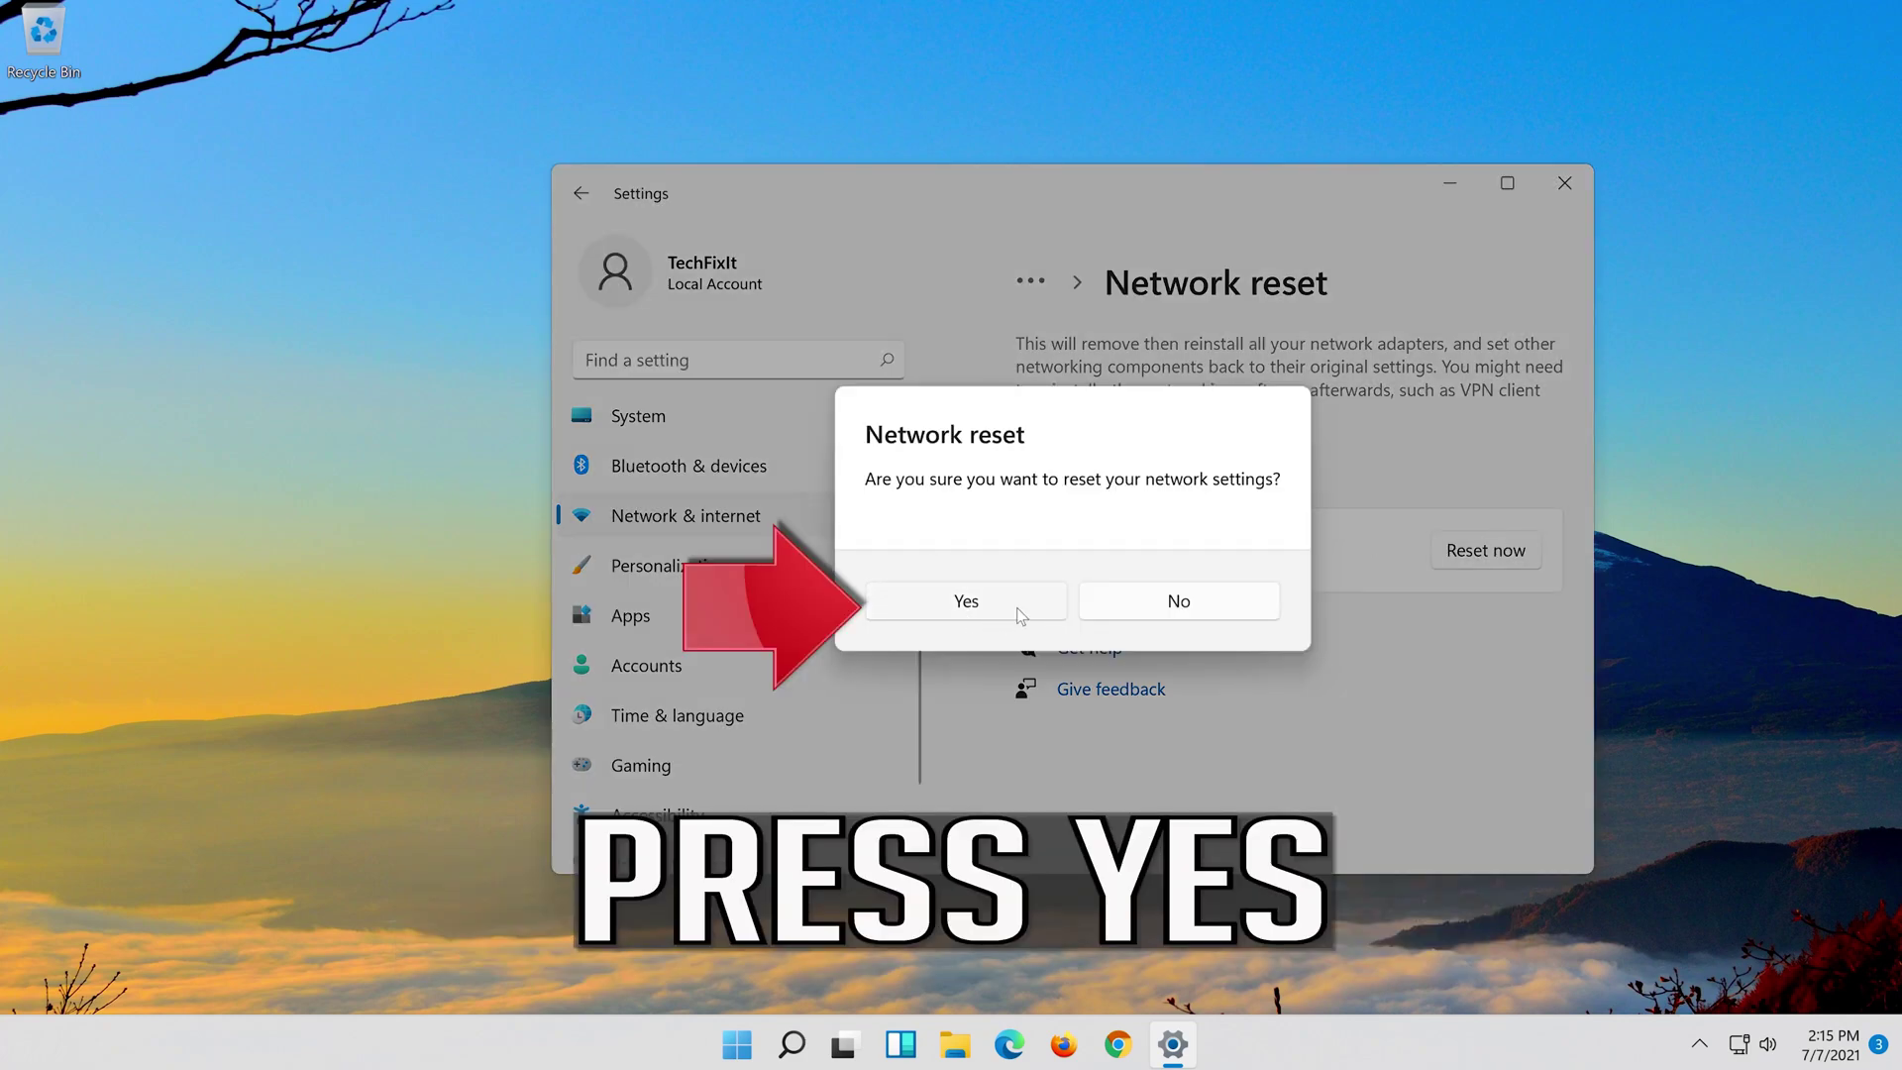
click(980, 606)
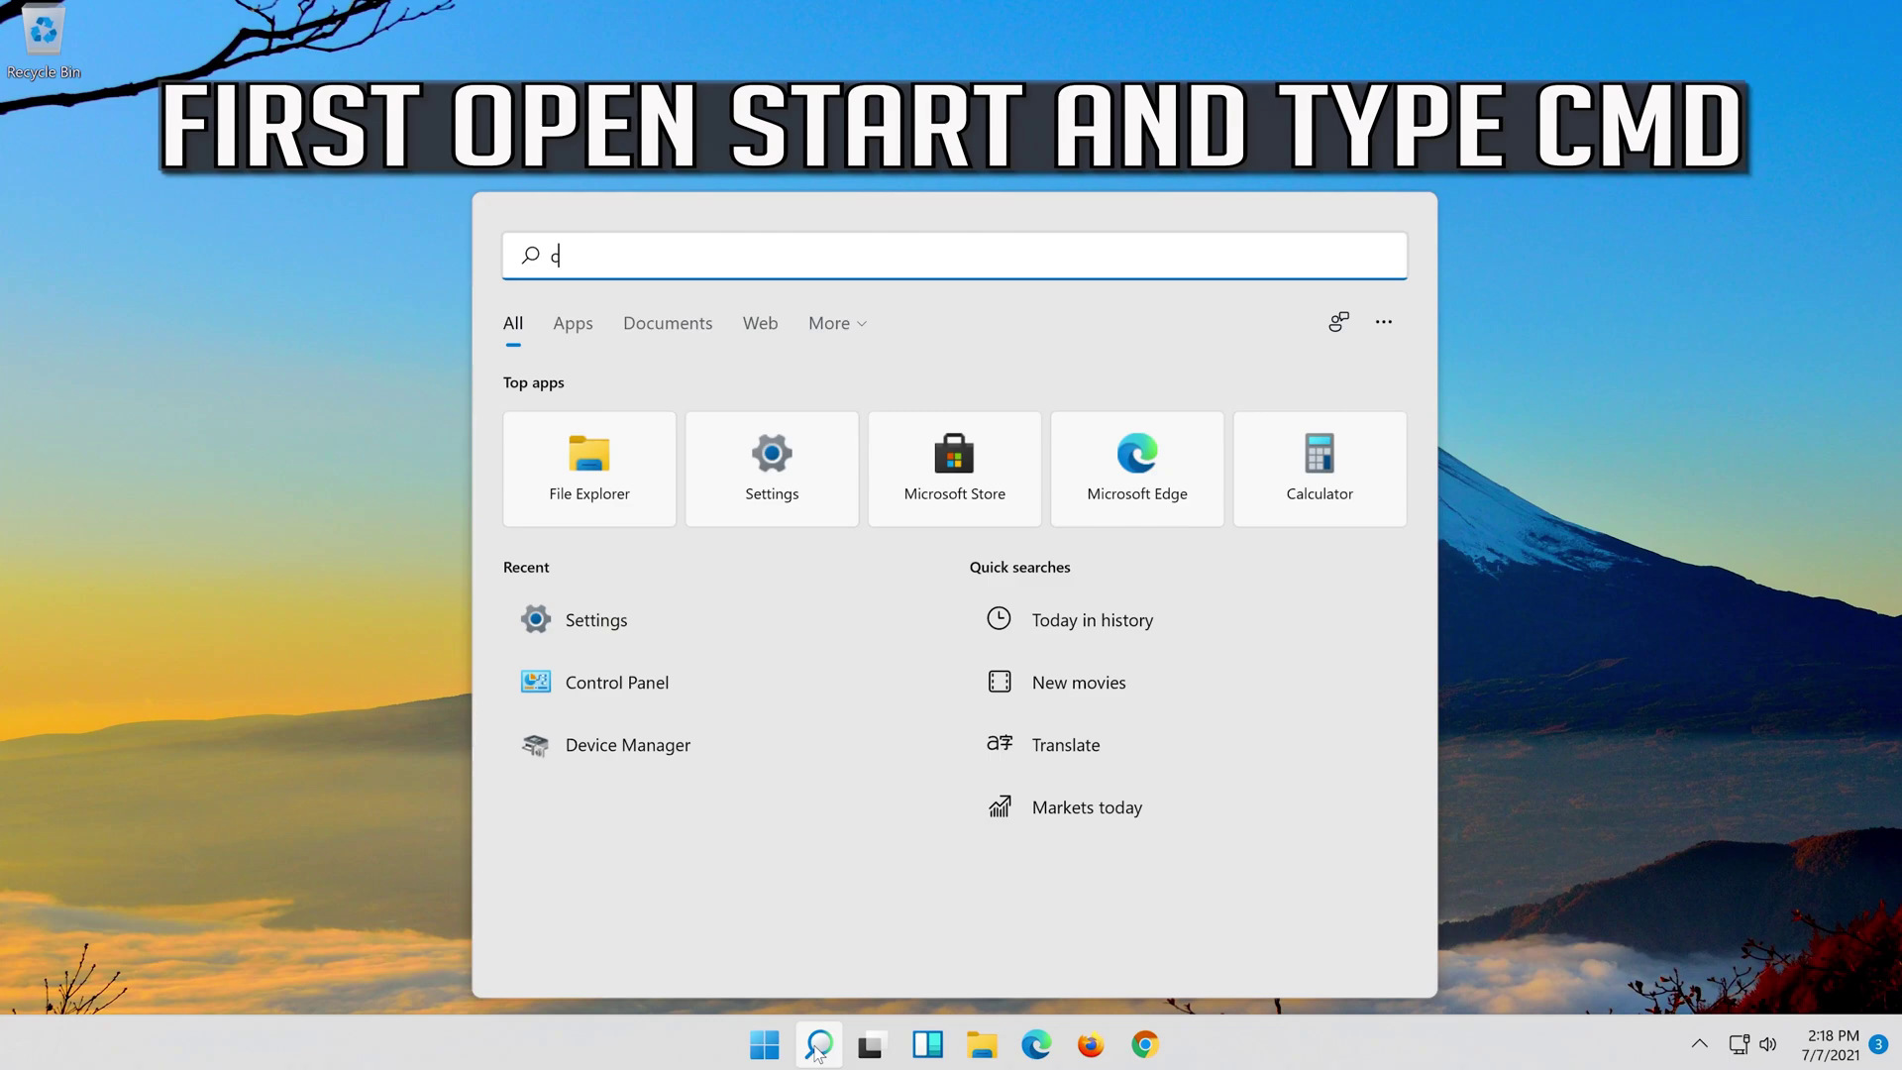
text(cmd)
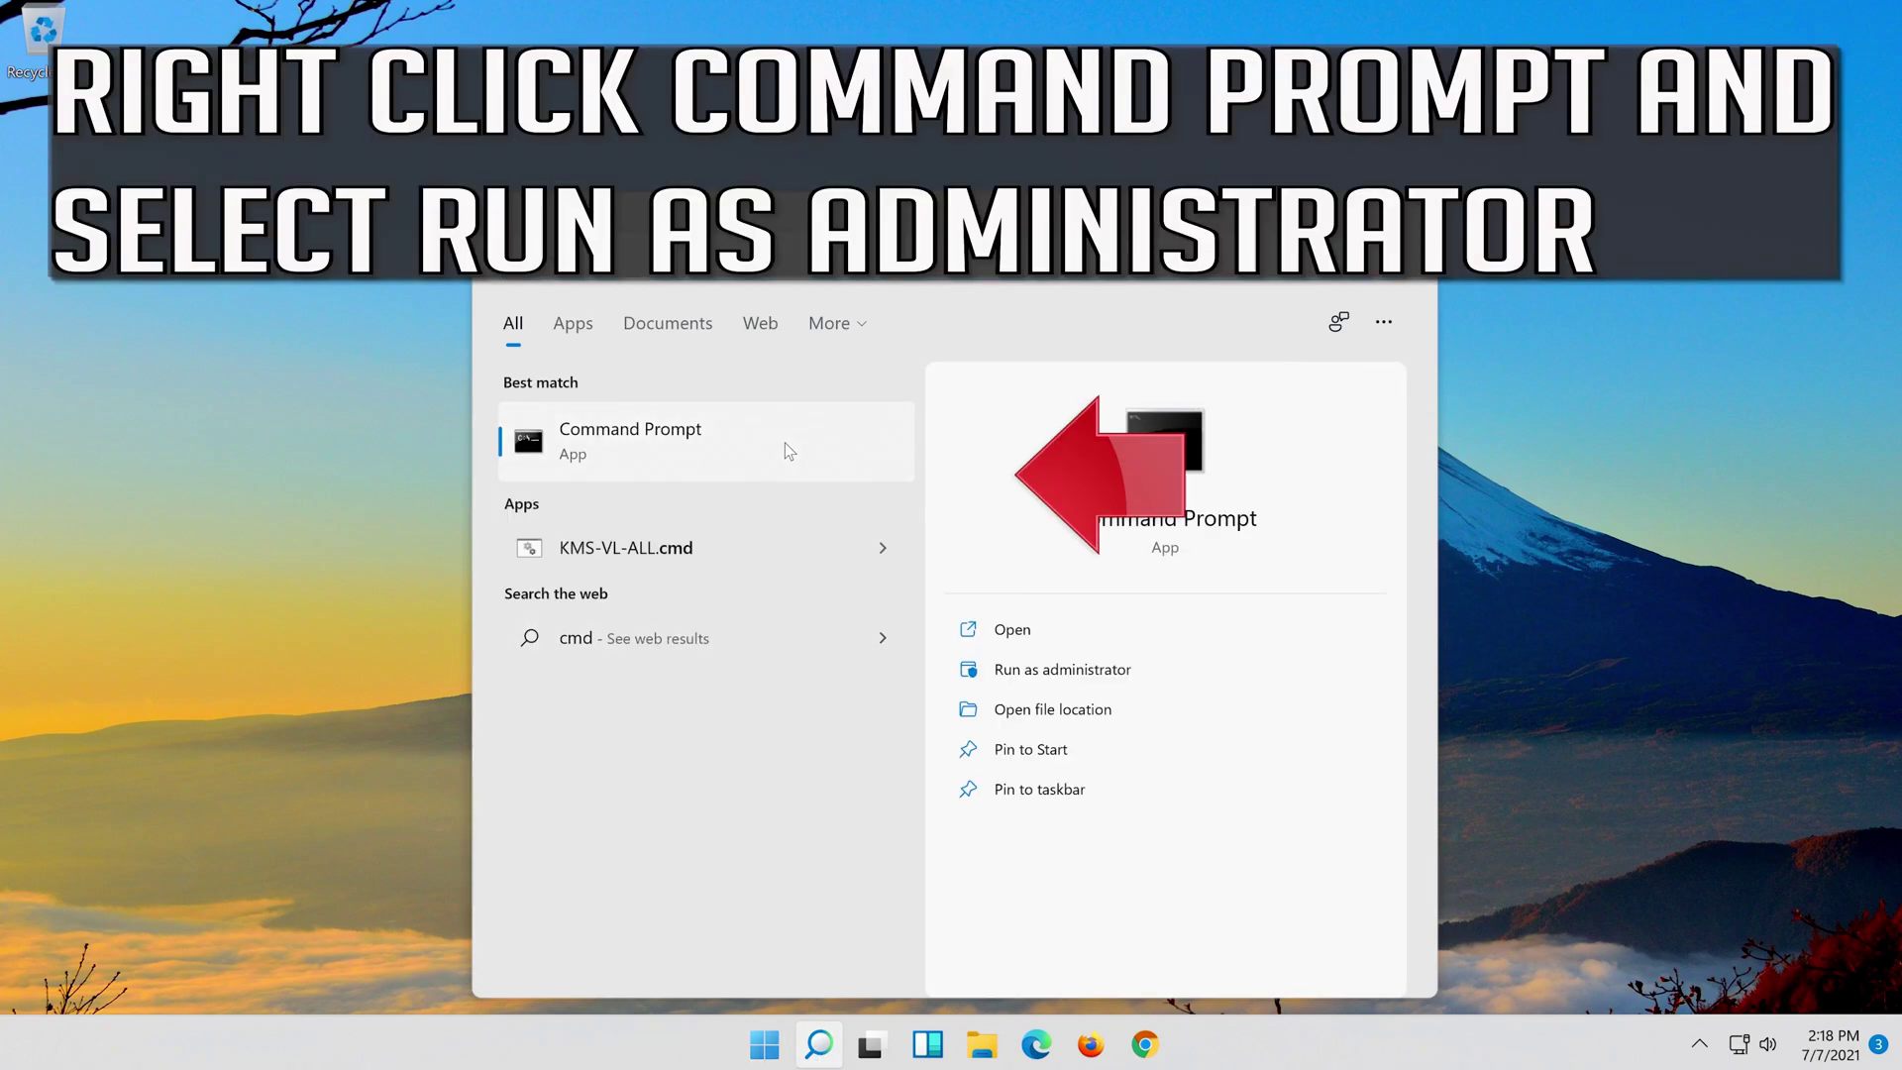
Step: Run the Command Prompt search result as administrator and approve the UAC prompt
right_click(785, 443)
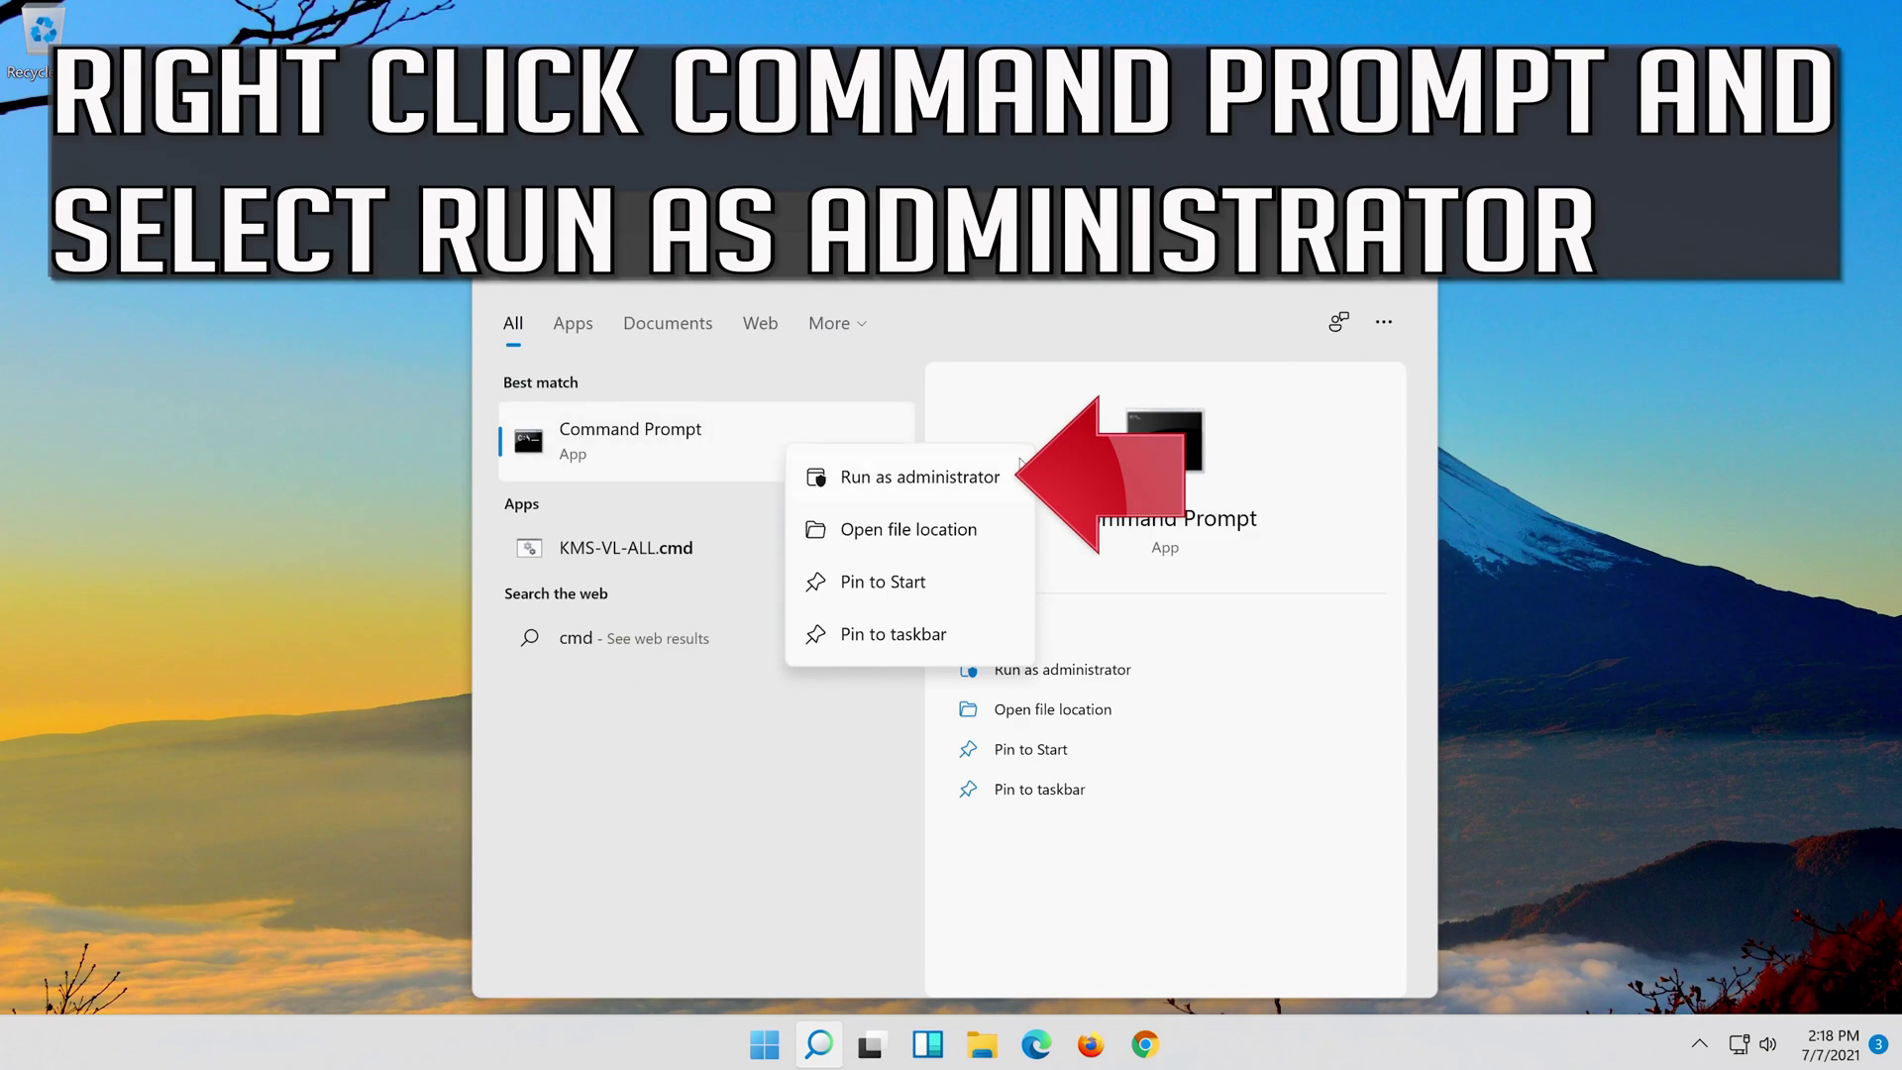
click(940, 480)
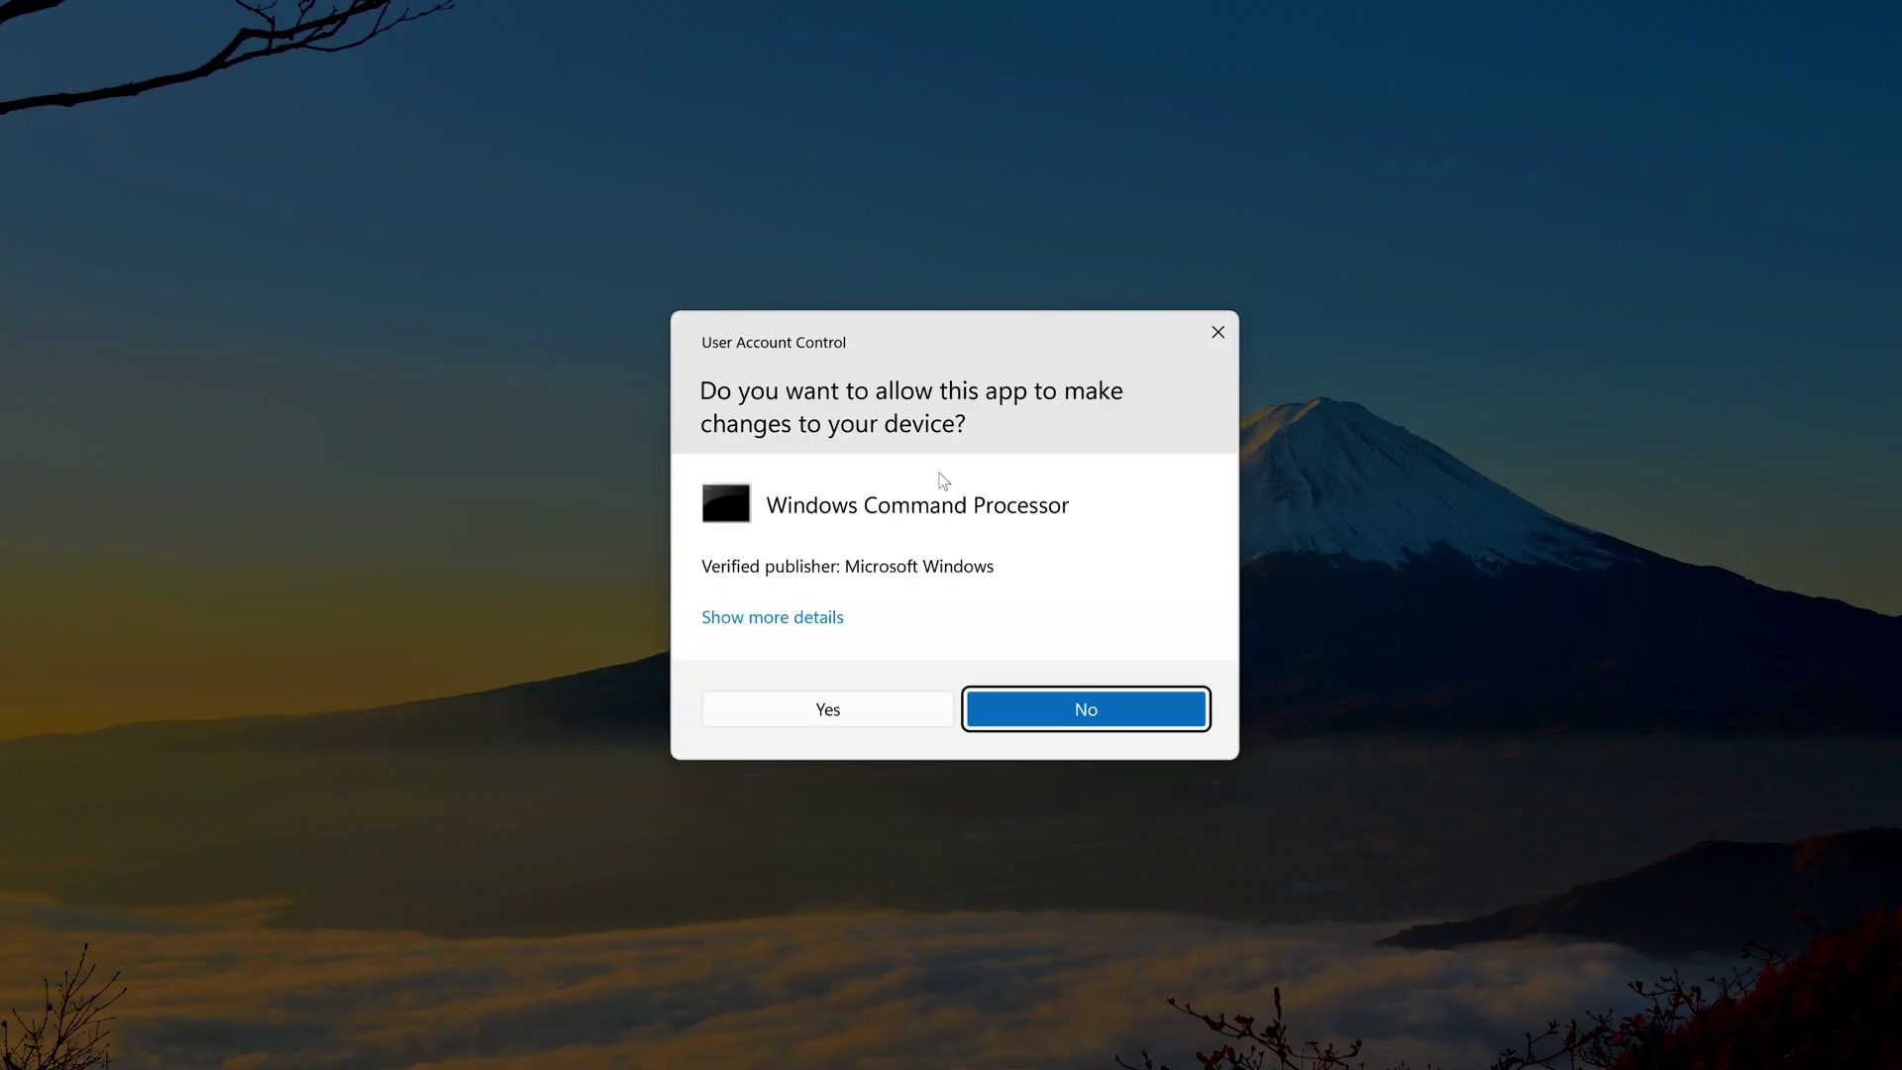
click(846, 702)
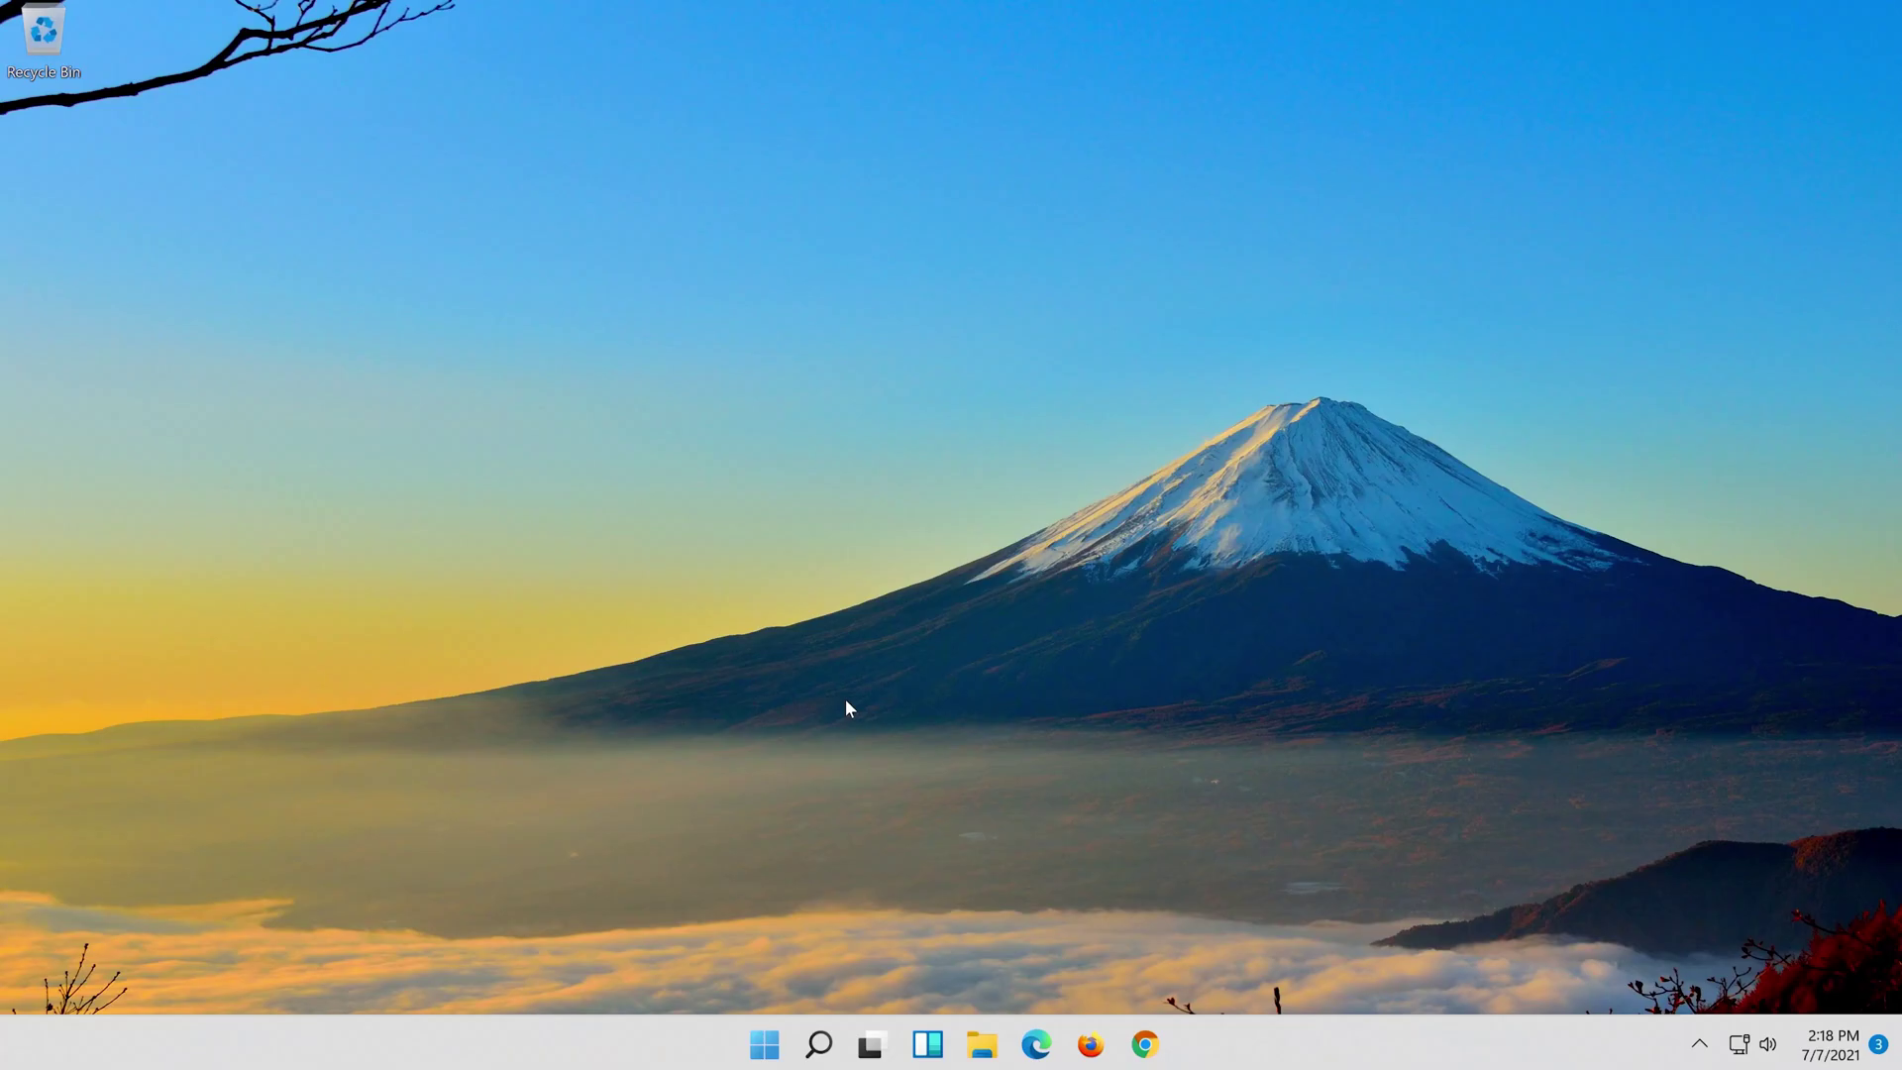
text(n)
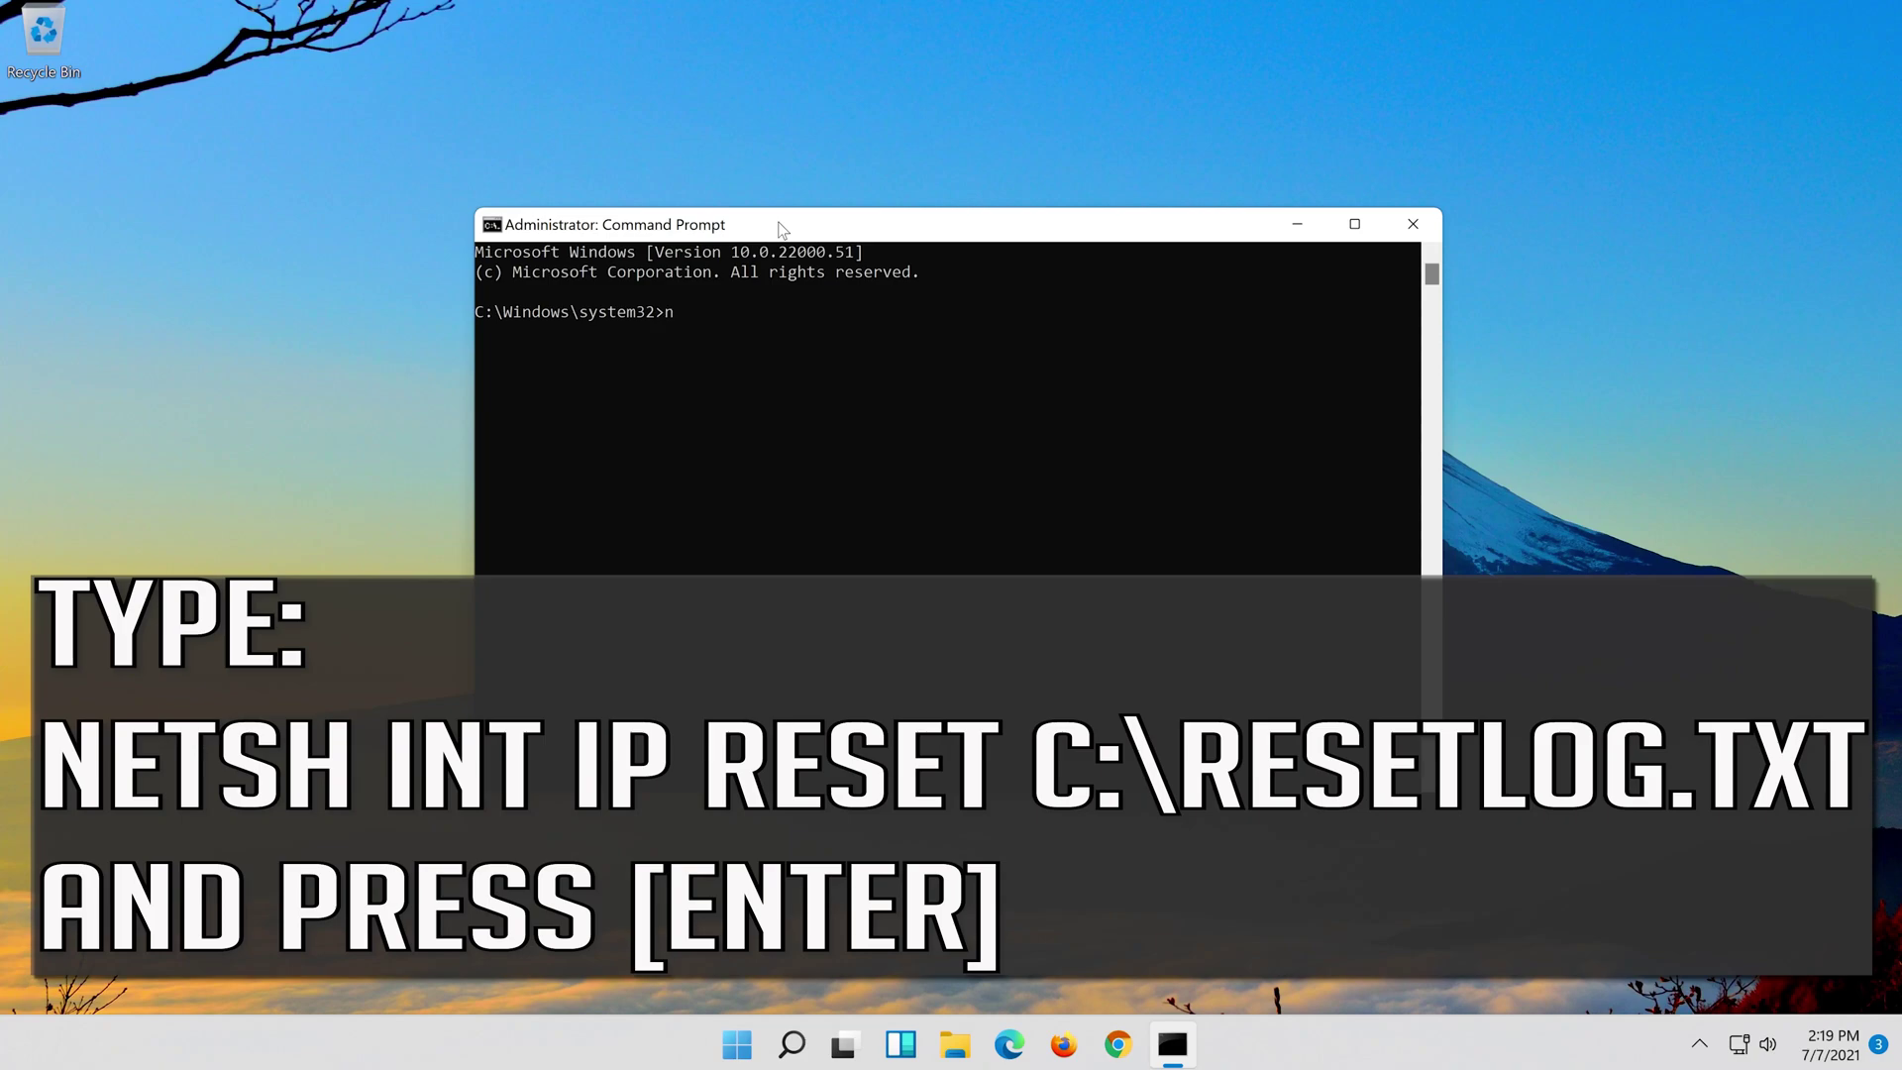
text(et)
text(sh)
text( int )
text(ip )
text(rese)
text(t c:\r)
text(esetlog)
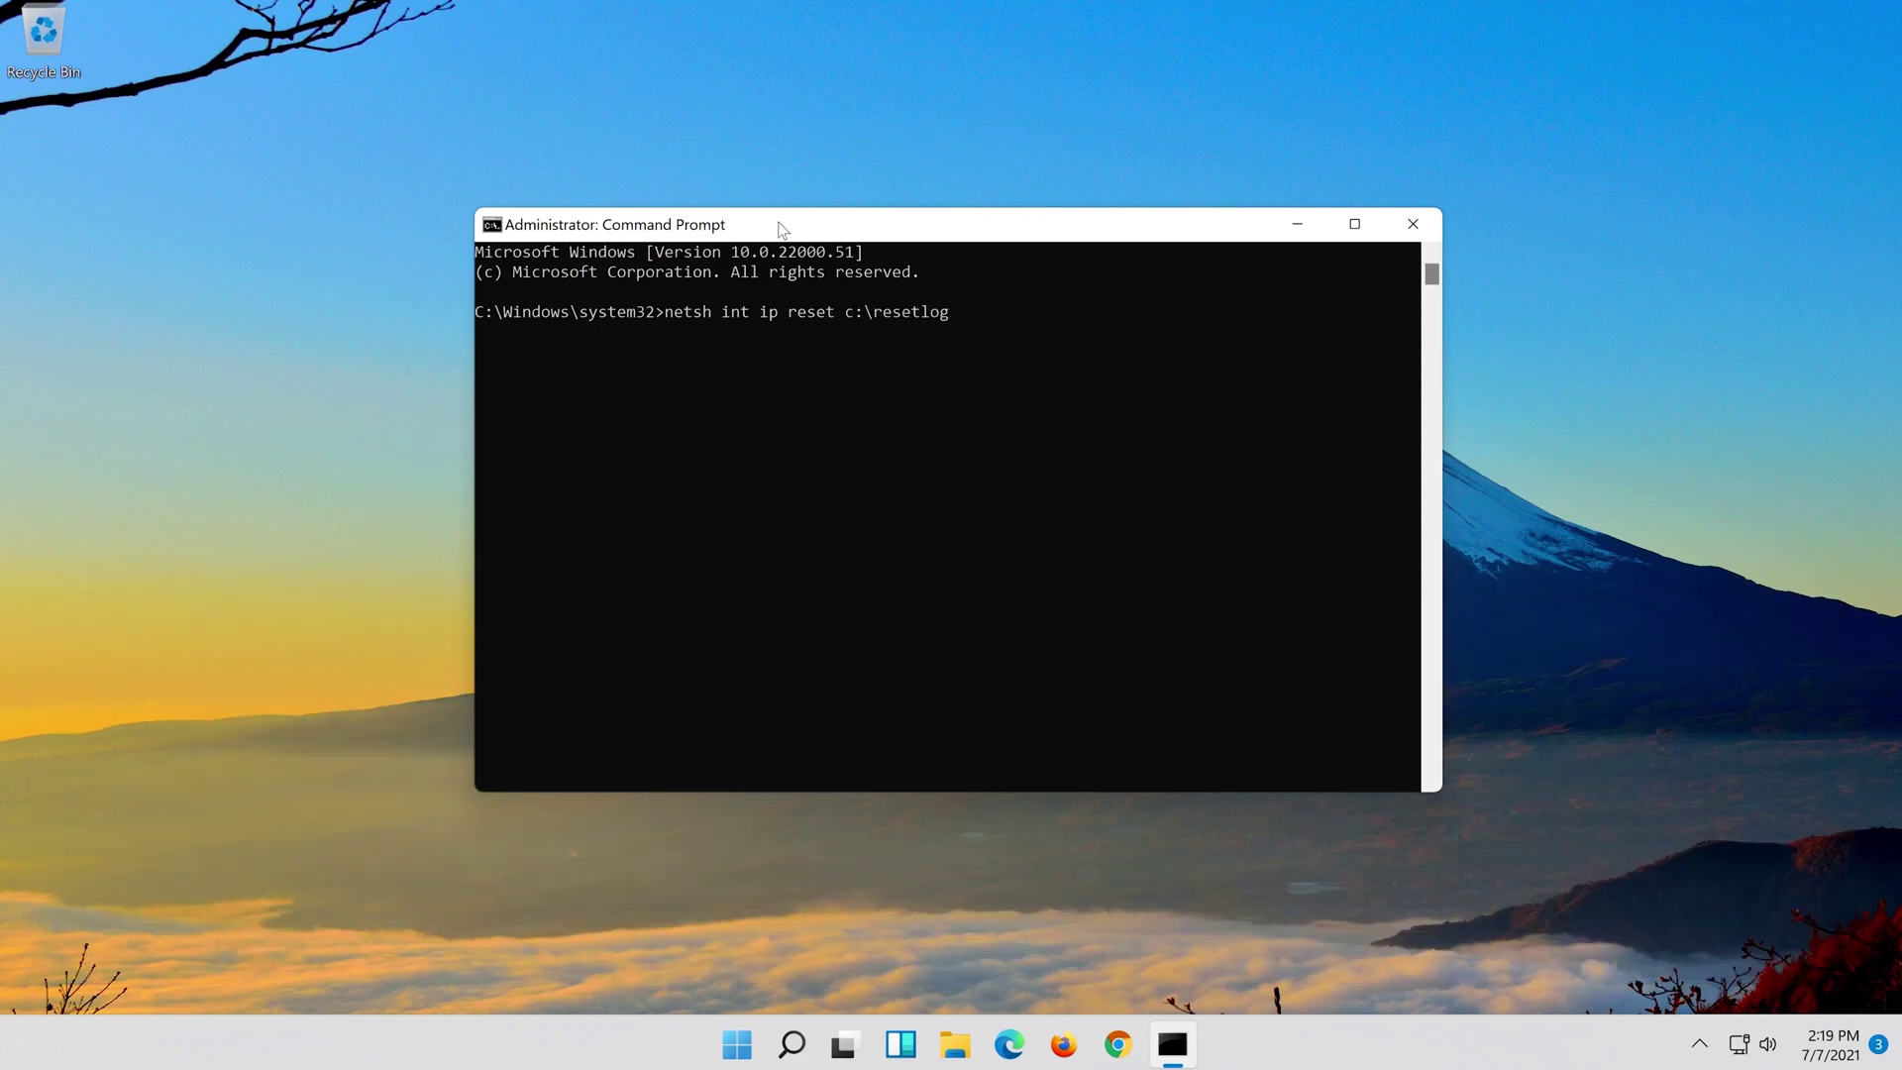
text(.txt)
Step: Run 'netsh int ip reset c:\resetlog.txt' to reset TCP/IP with a log file
key(Return)
text(n)
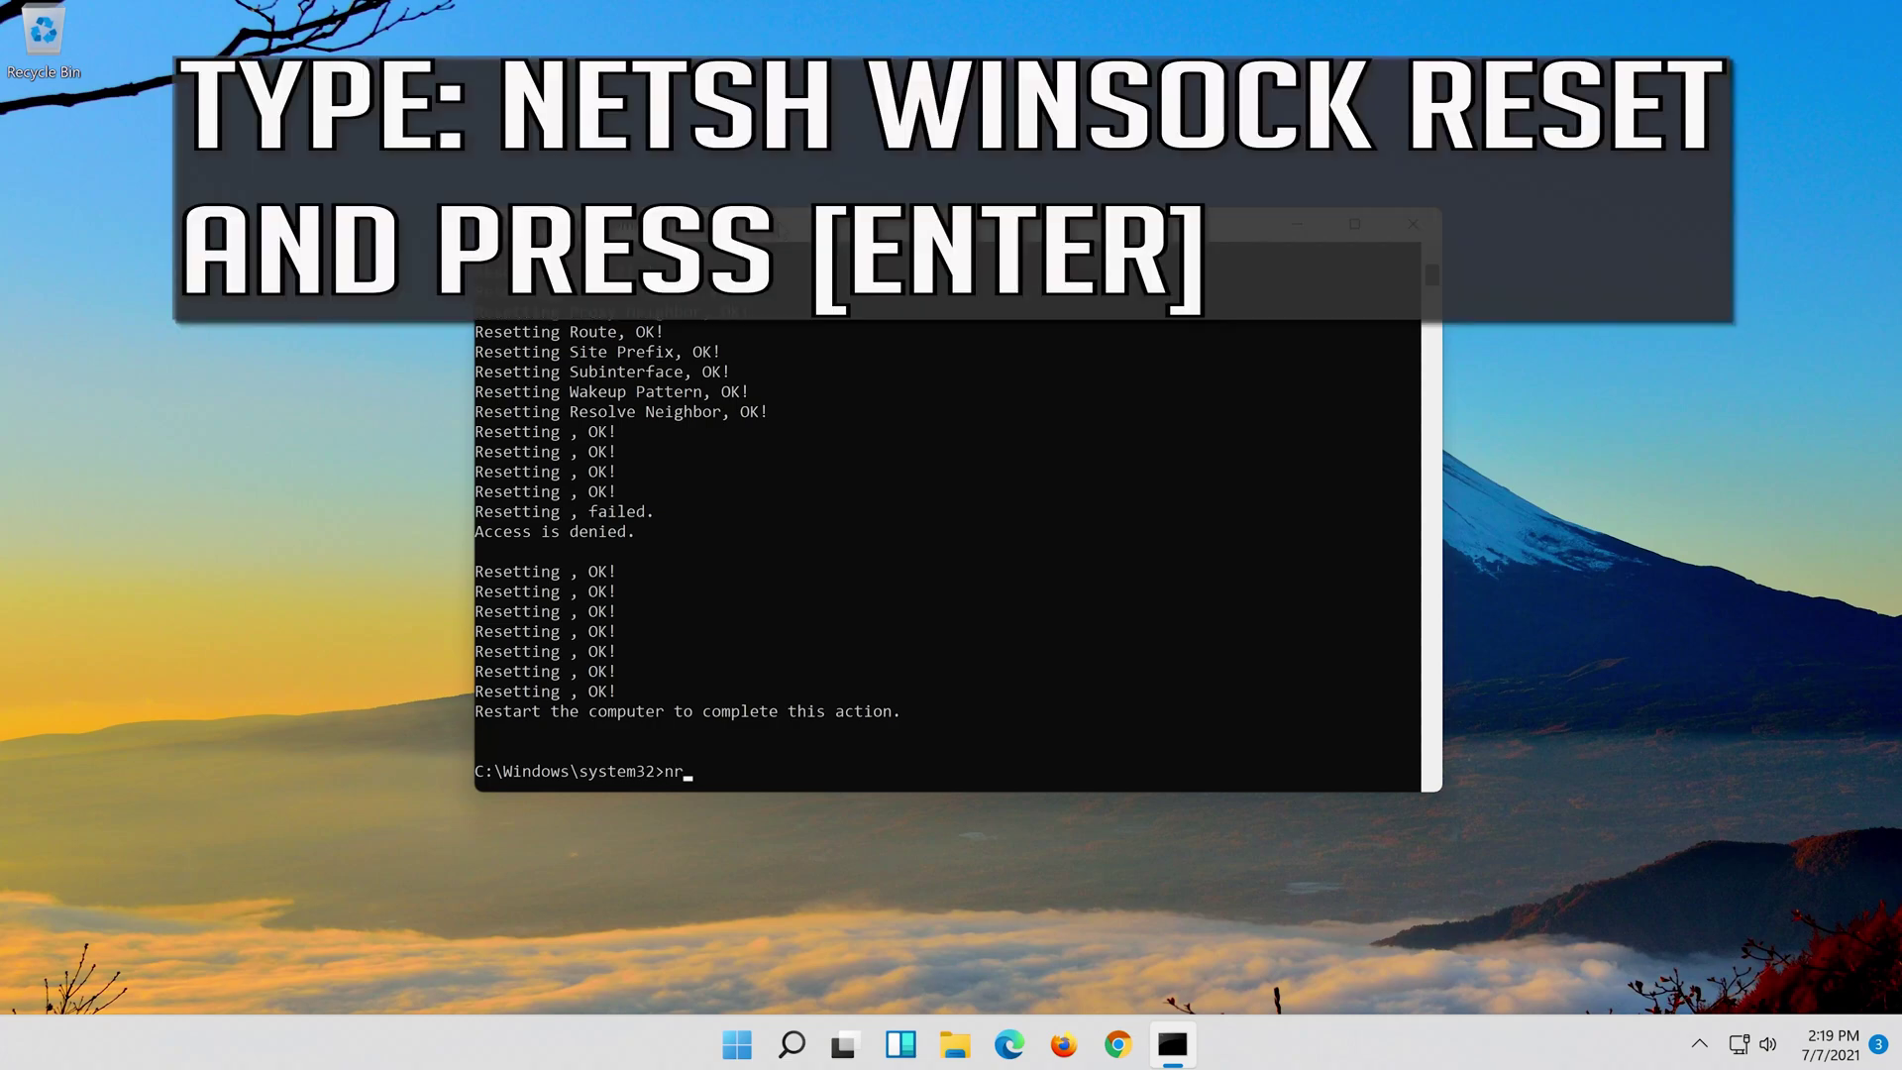
text(et)
text(sh)
text( winso)
text(ck)
text( re)
text(set)
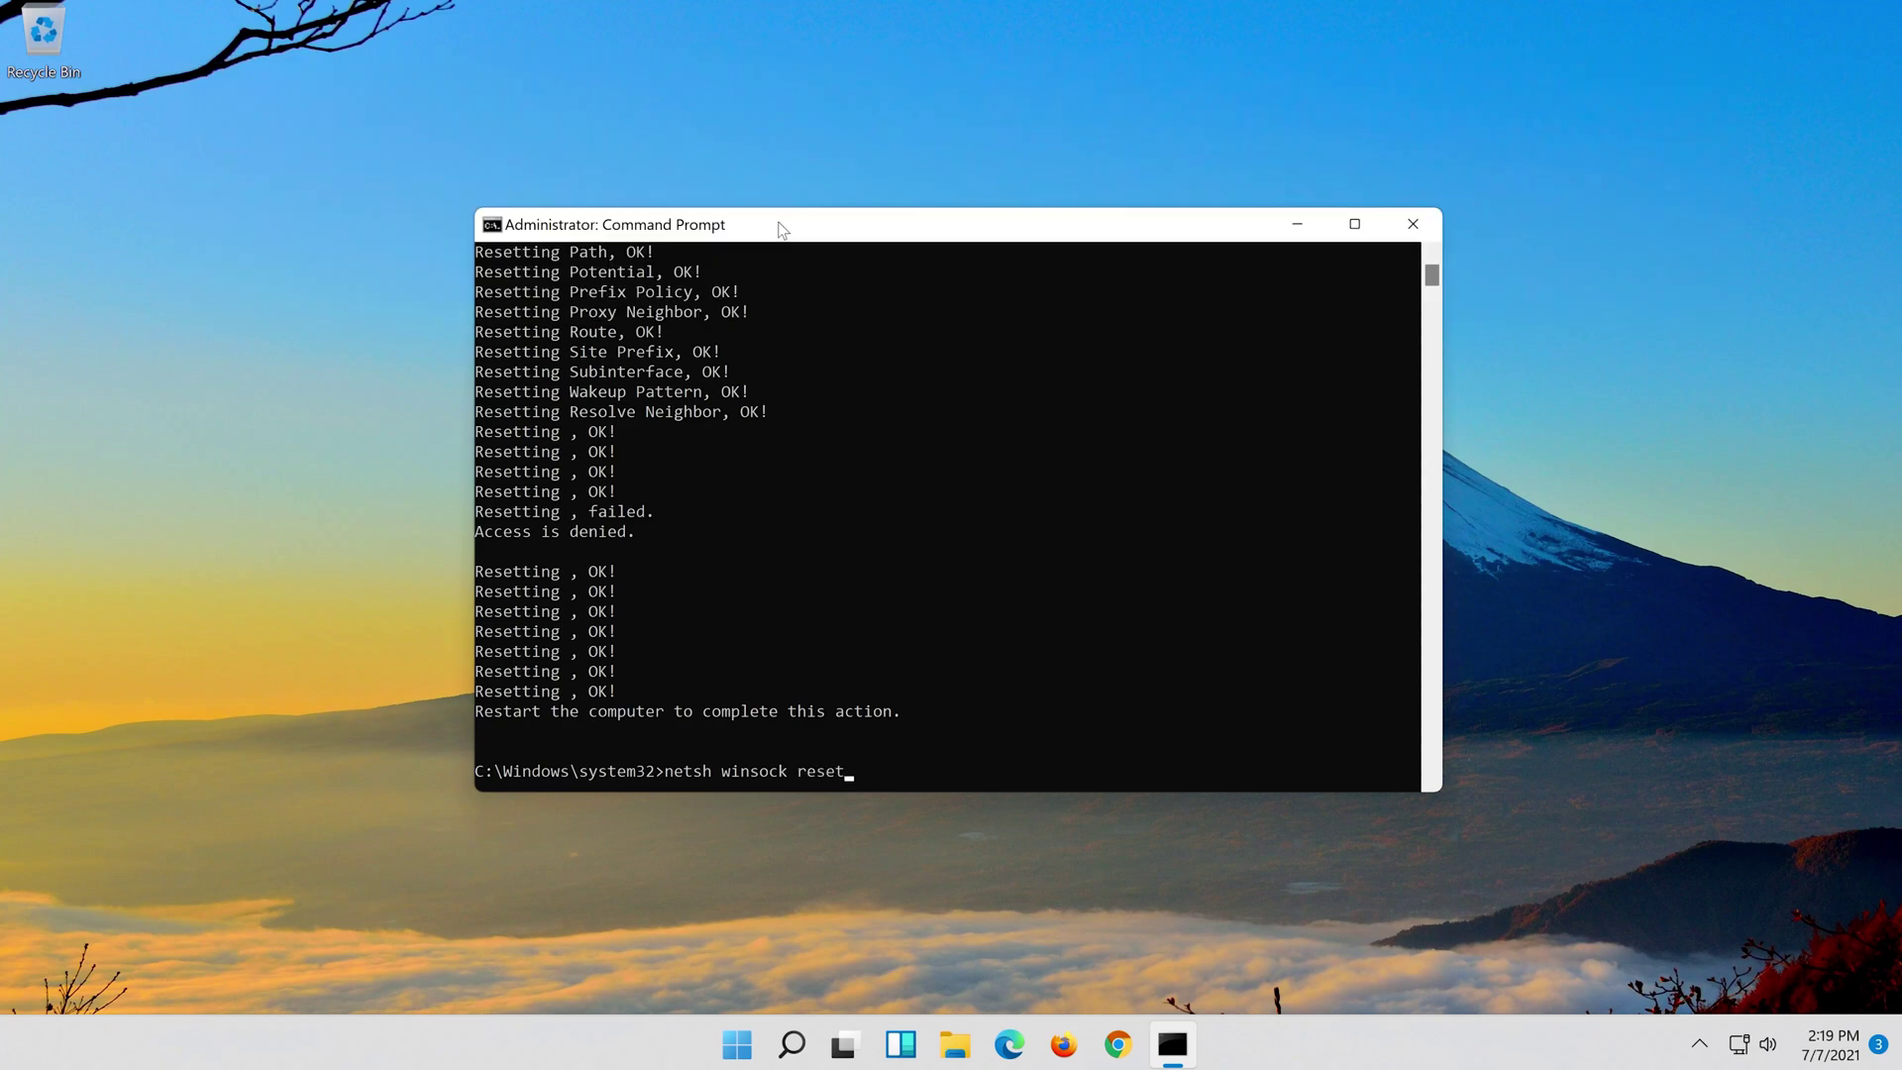
Step: Run 'netsh winsock reset' to reset the Winsock Catalog
key(Return)
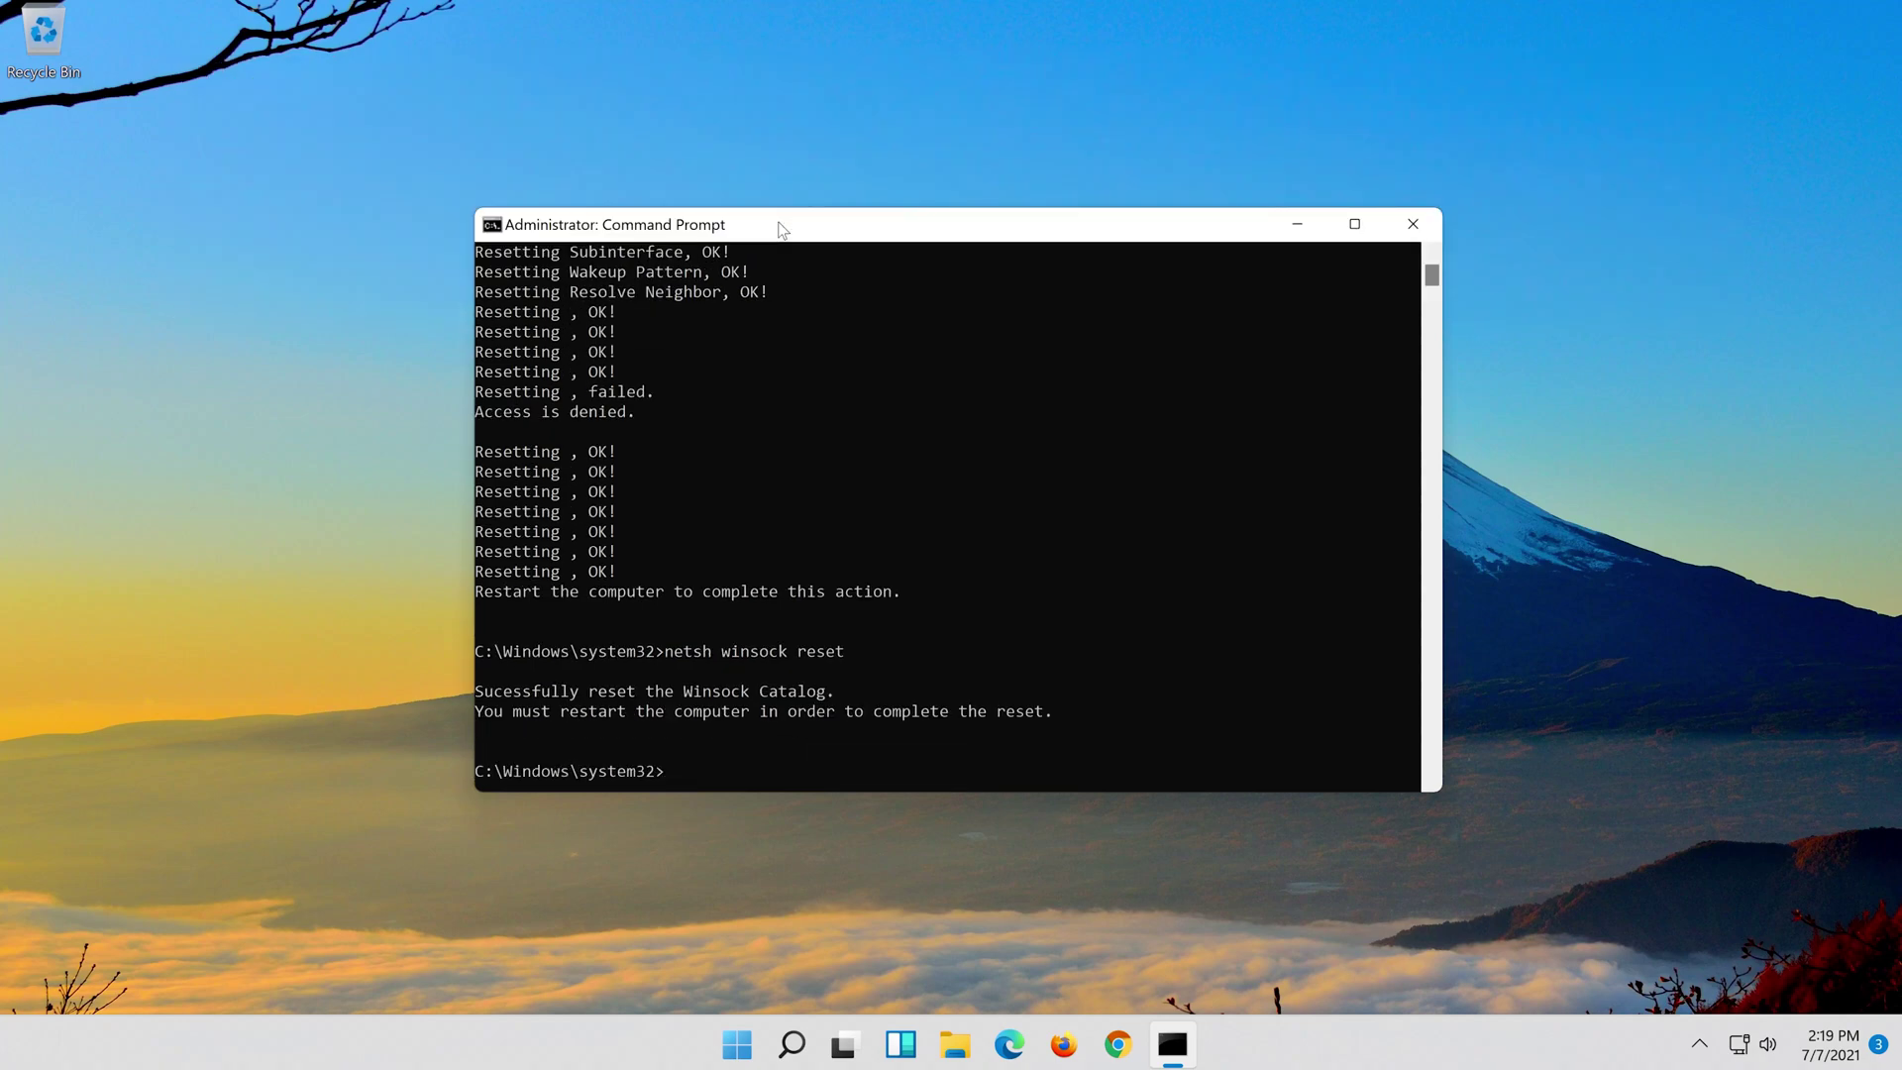
text(ipconfig /)
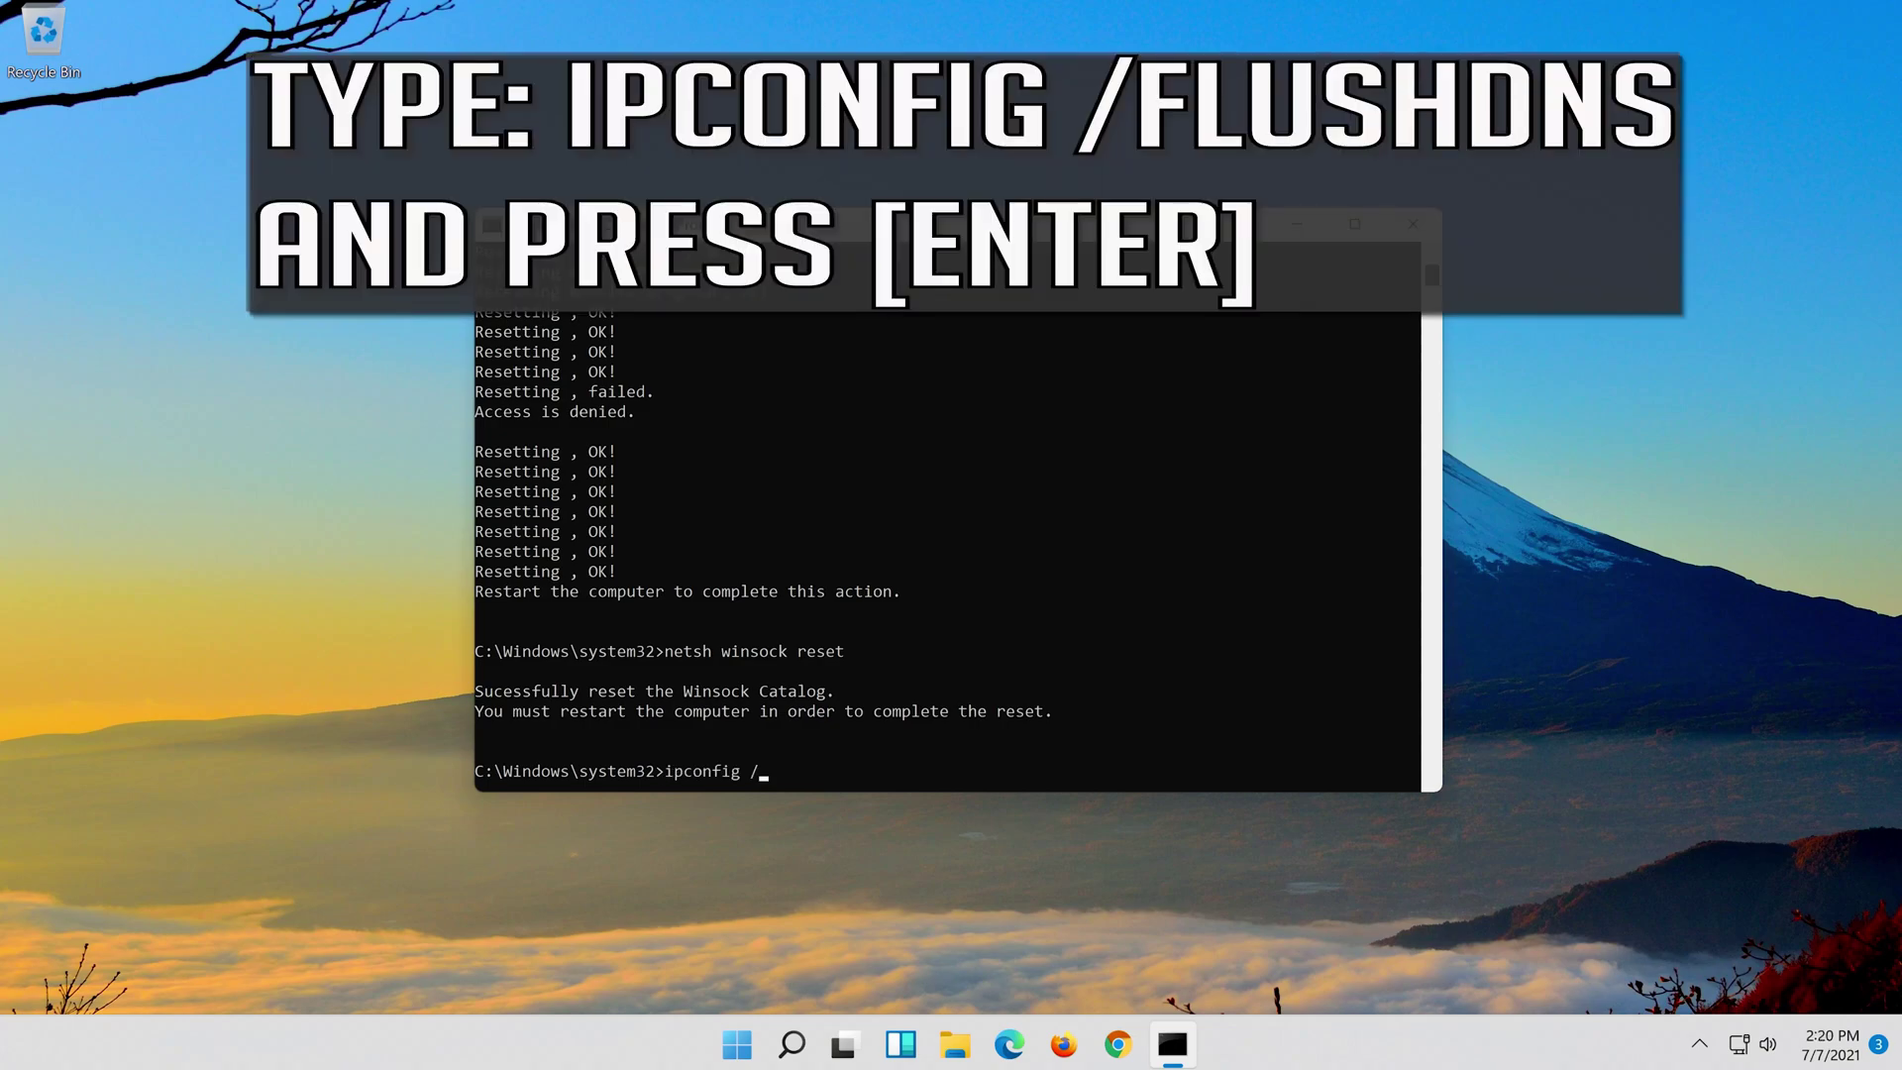
text(flu)
text(shdn)
text(s)
Step: Run ipconfig /flushdns to clear the DNS Resolver Cache
key(Return)
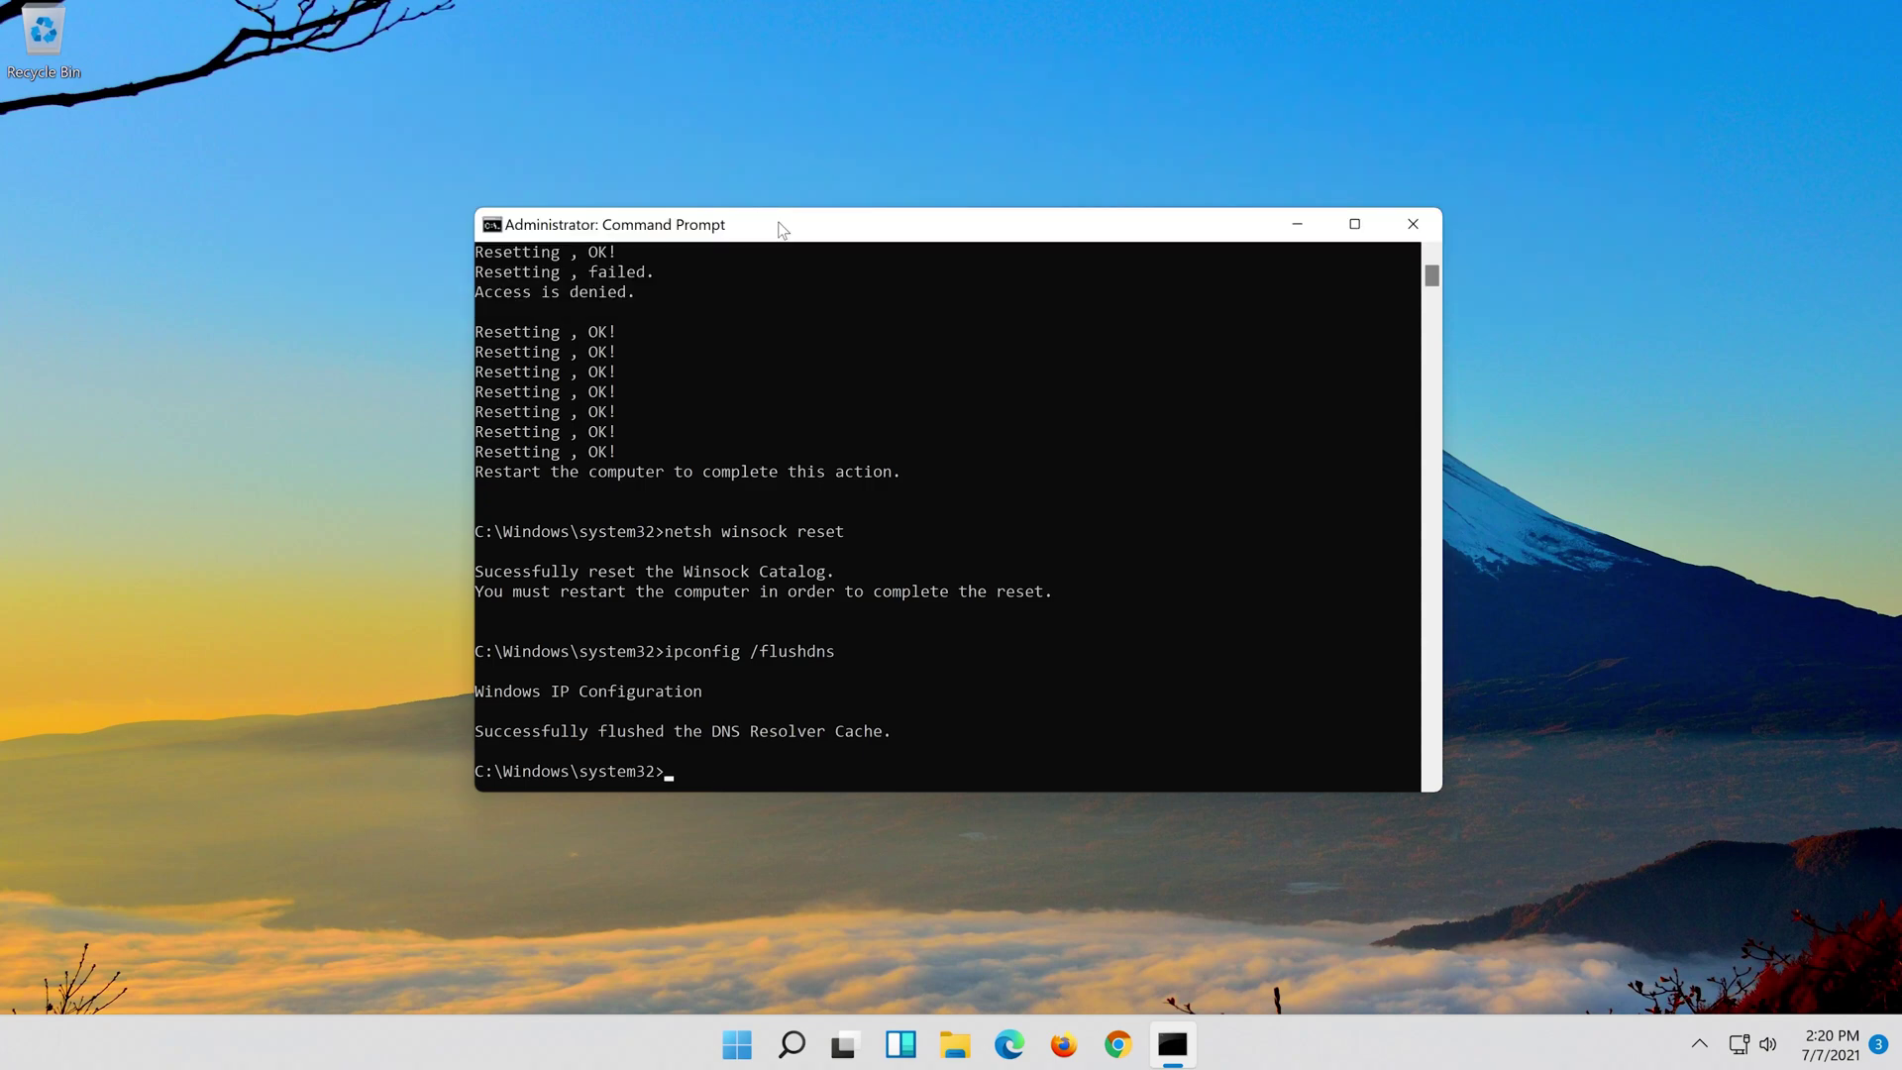
text(ex)
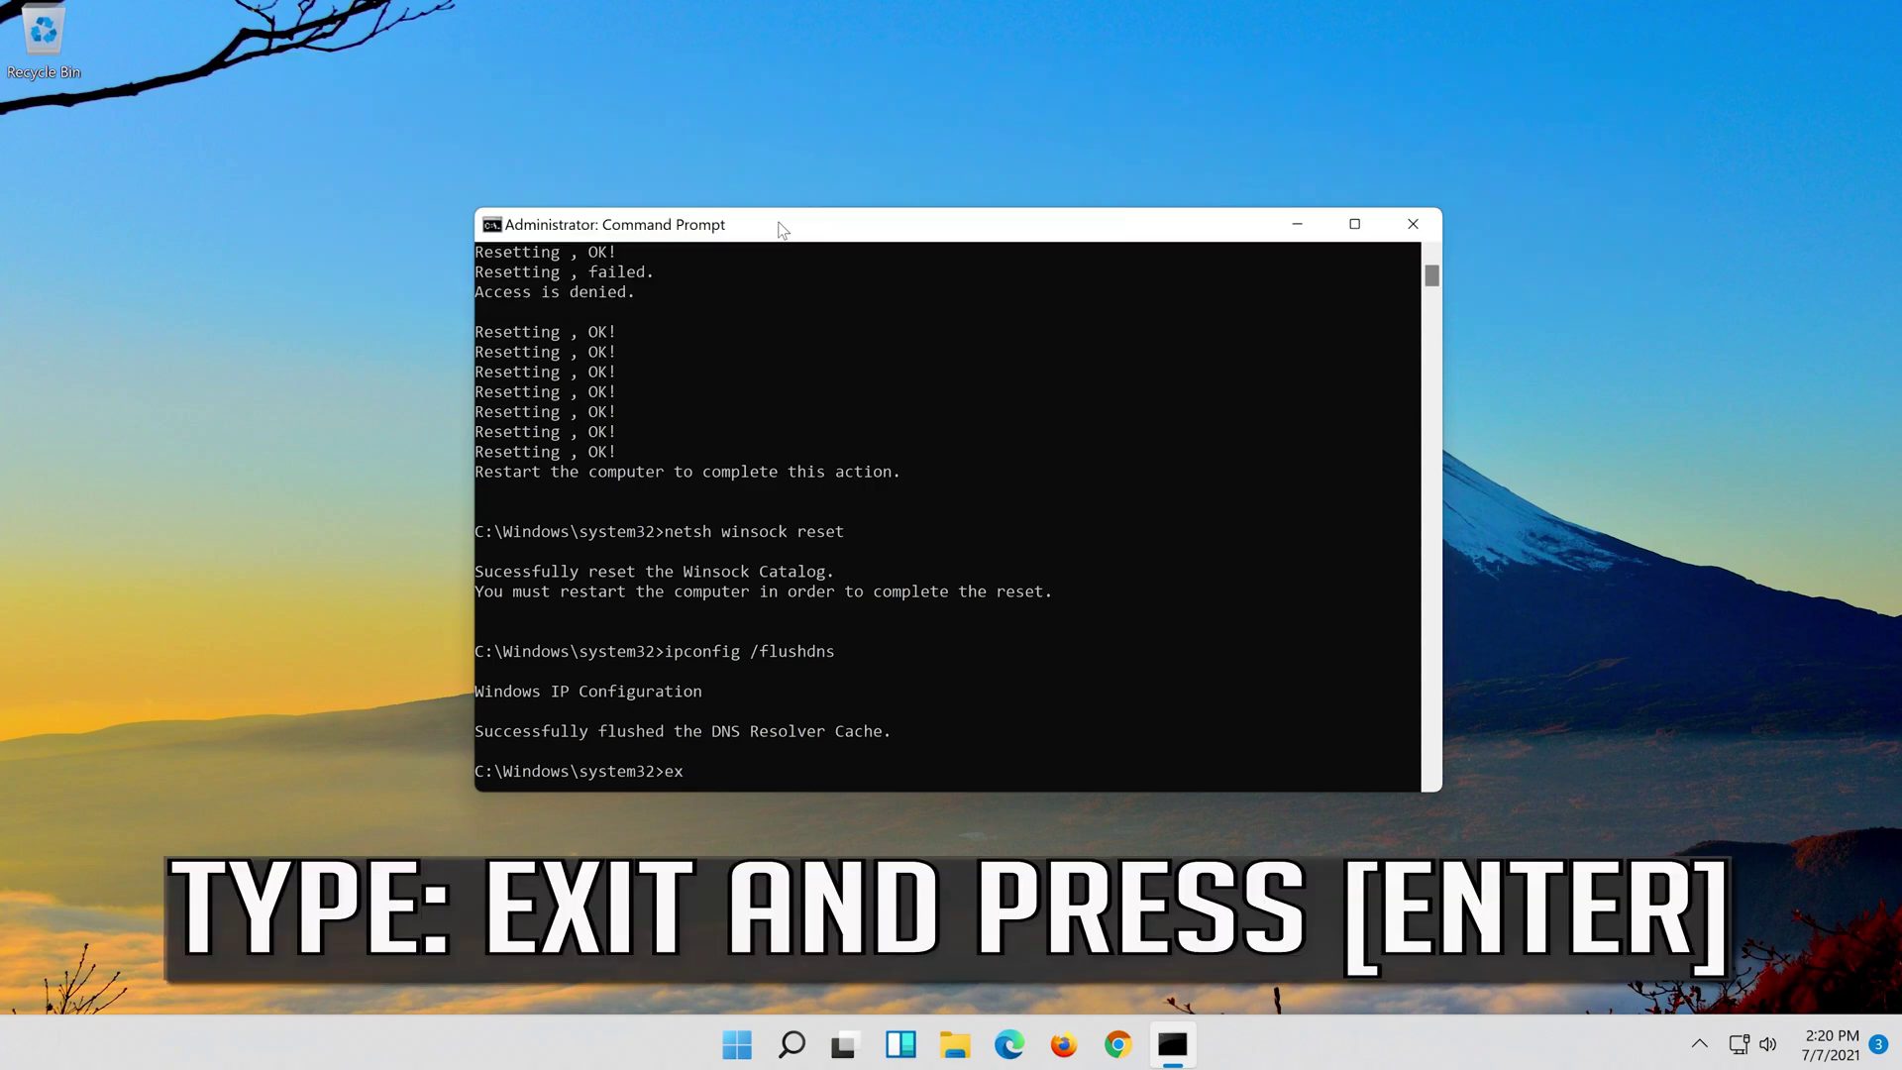
text(it)
Step: Run exit to close the administrator Command Prompt, leaving an empty desktop
key(Return)
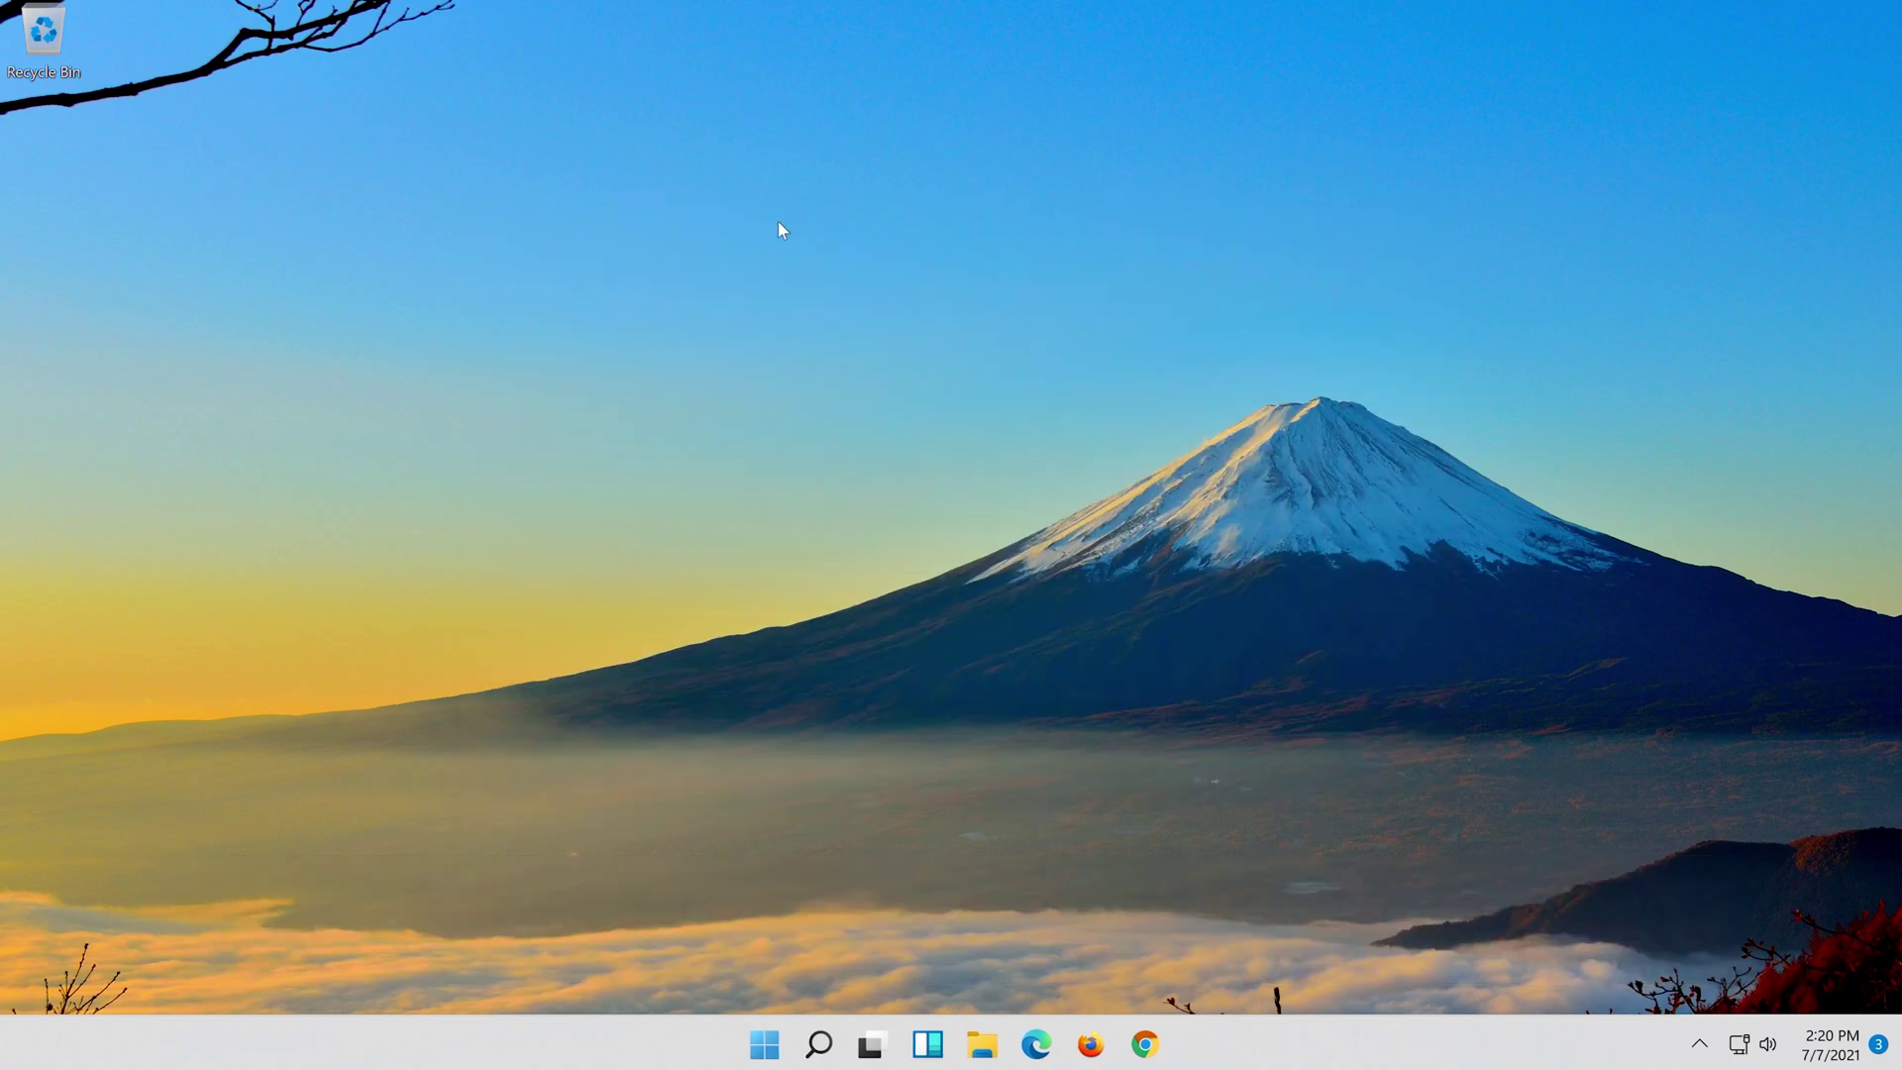